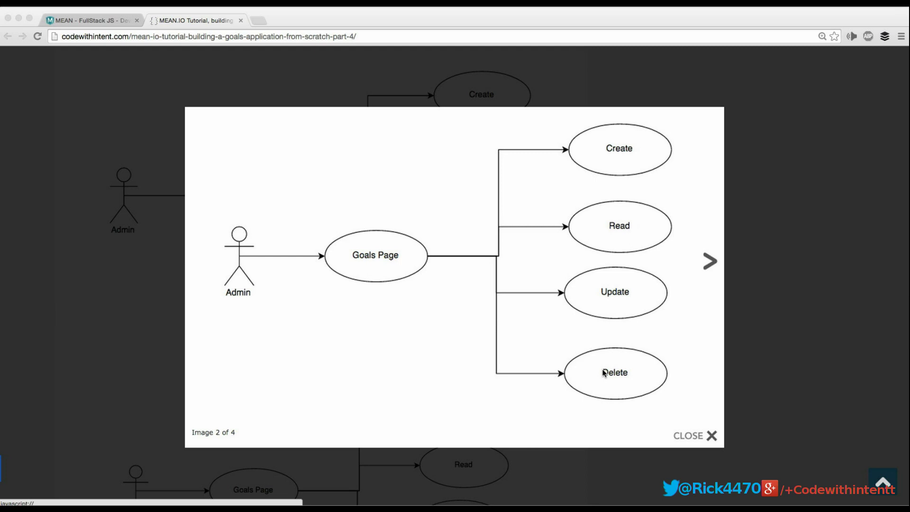
- Examine the admin use case diagrams and the DB Design diagram in the MEAN.IO tutorial article
{"action": "left_click", "coordinate": [706, 261]}
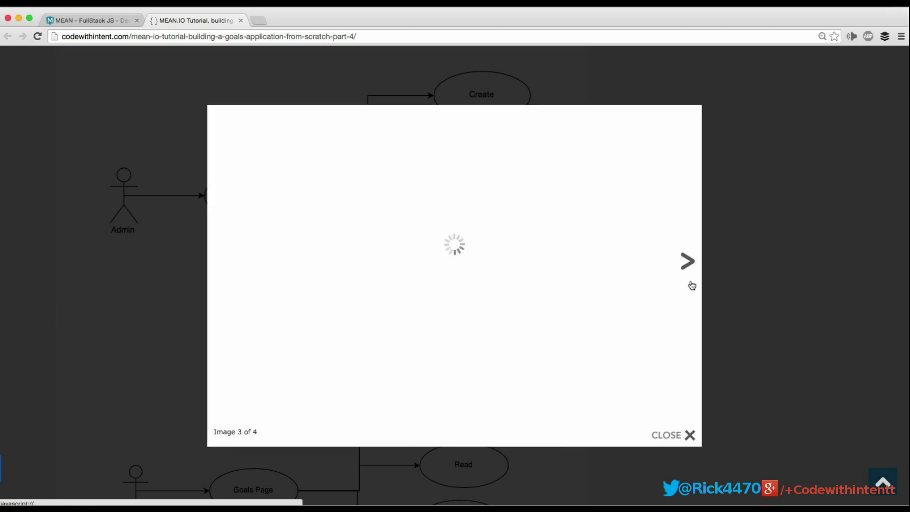
{"action": "left_click", "coordinate": [230, 264]}
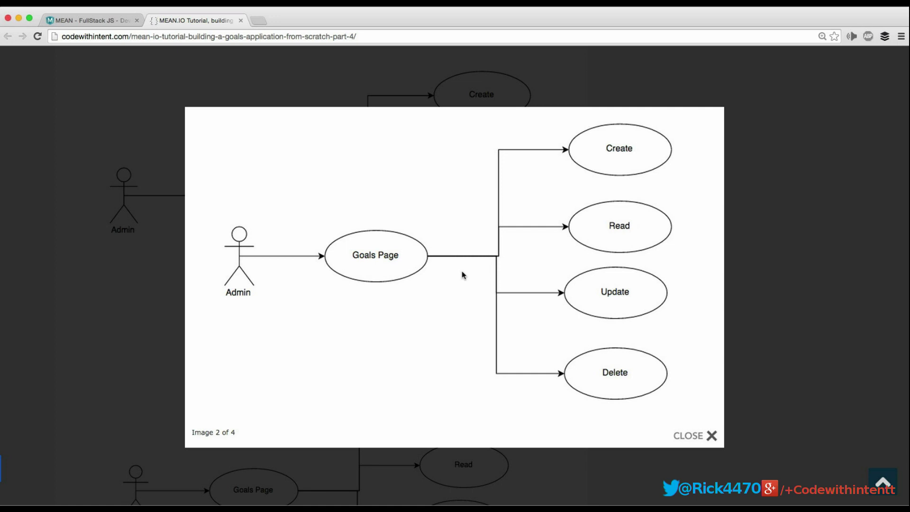
{"action": "left_click", "coordinate": [462, 273]}
{"action": "scroll", "coordinate": [427, 294], "scroll_direction": "down", "scroll_amount": 12}
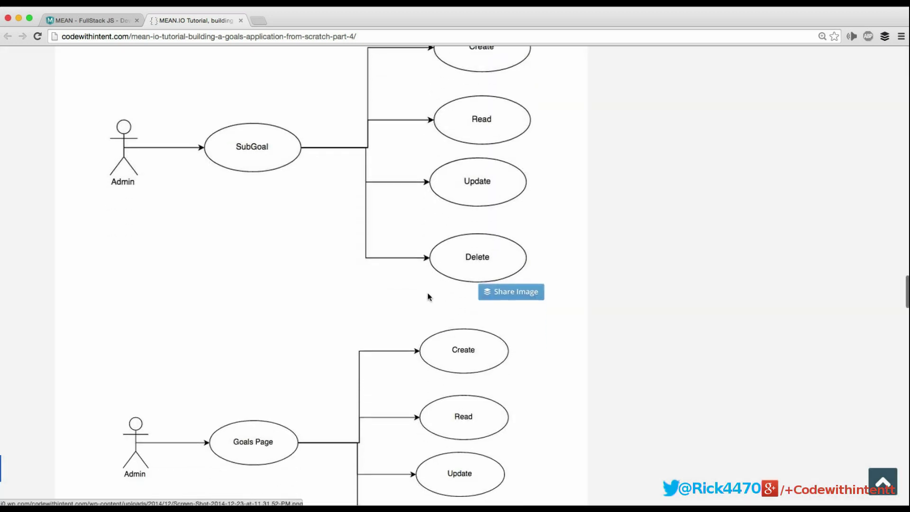
{"action": "scroll", "coordinate": [422, 289], "scroll_direction": "down", "scroll_amount": 10}
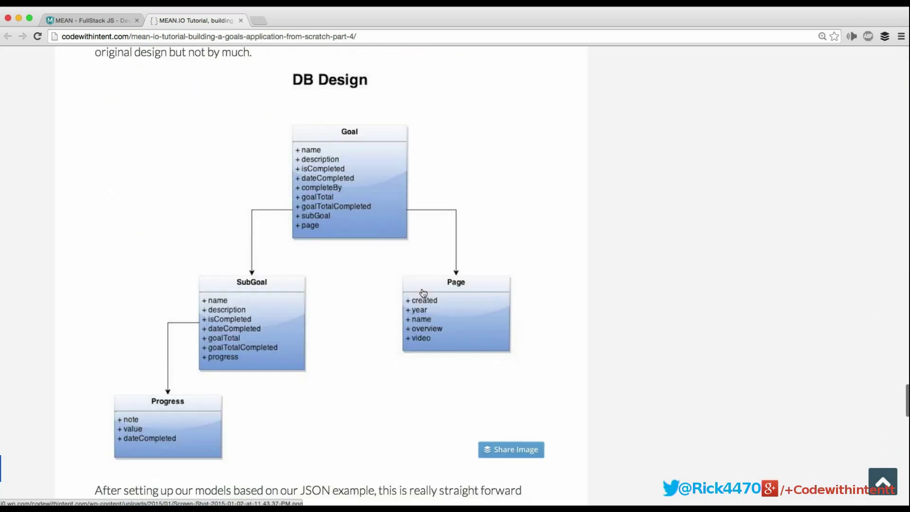
{"action": "left_click", "coordinate": [382, 189]}
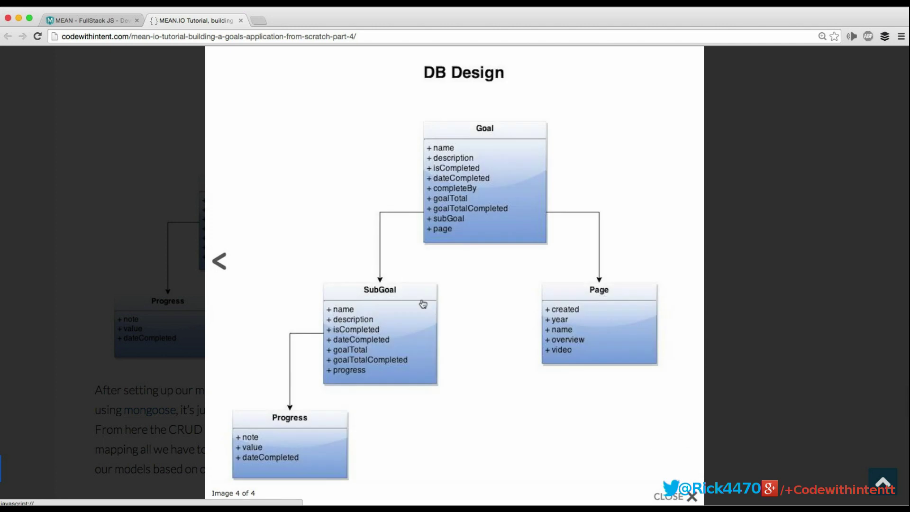
{"action": "left_click", "coordinate": [668, 497]}
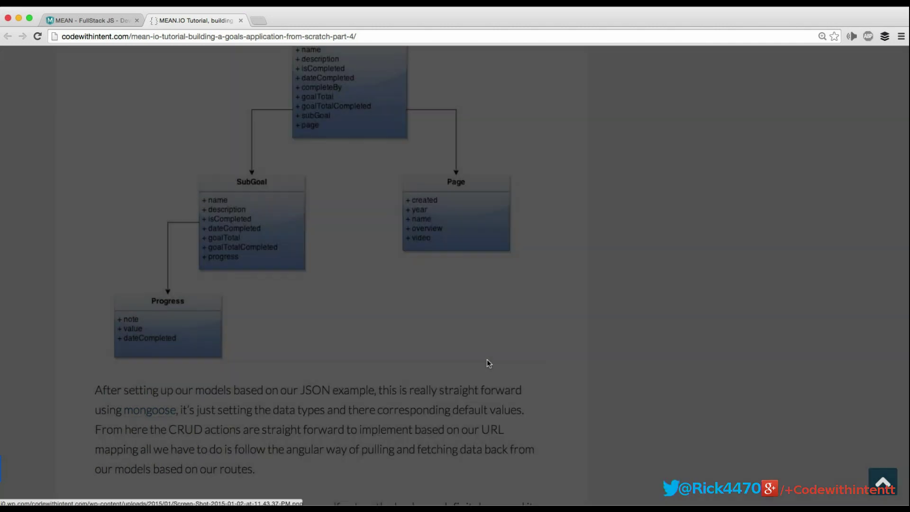
{"action": "scroll", "coordinate": [487, 359], "scroll_direction": "up", "scroll_amount": 8}
{"action": "scroll", "coordinate": [489, 358], "scroll_direction": "up", "scroll_amount": 15}
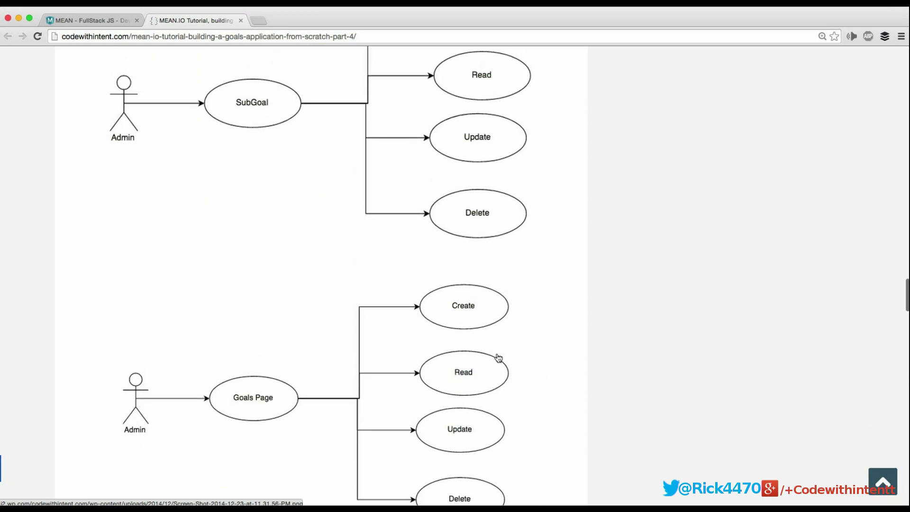
- Switch to the KnowRick site and look at the Undertake Goals option on its Goals page
{"action": "left_click", "coordinate": [89, 20]}
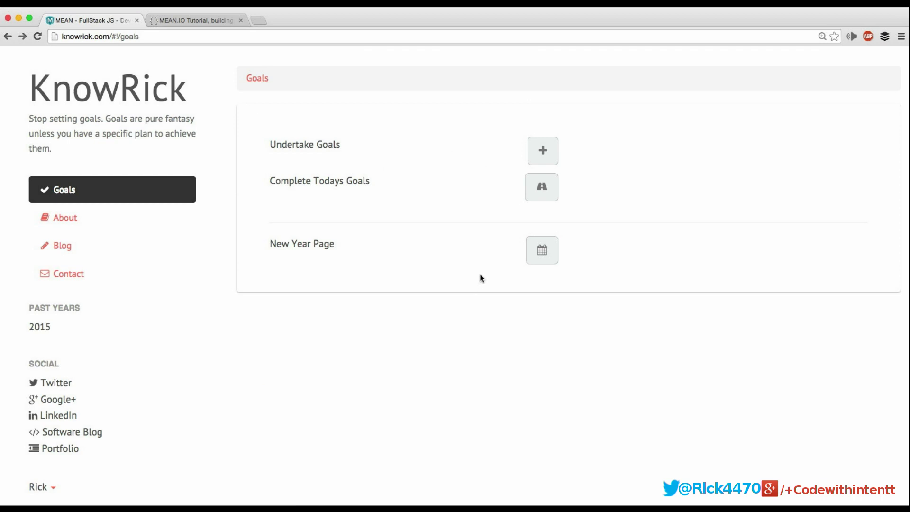
{"action": "double_click", "coordinate": [291, 145]}
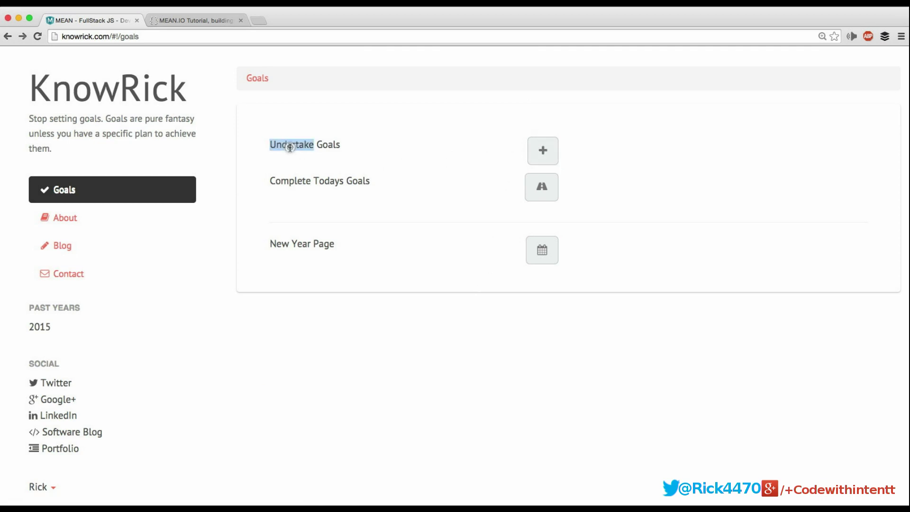
{"action": "double_click", "coordinate": [317, 145]}
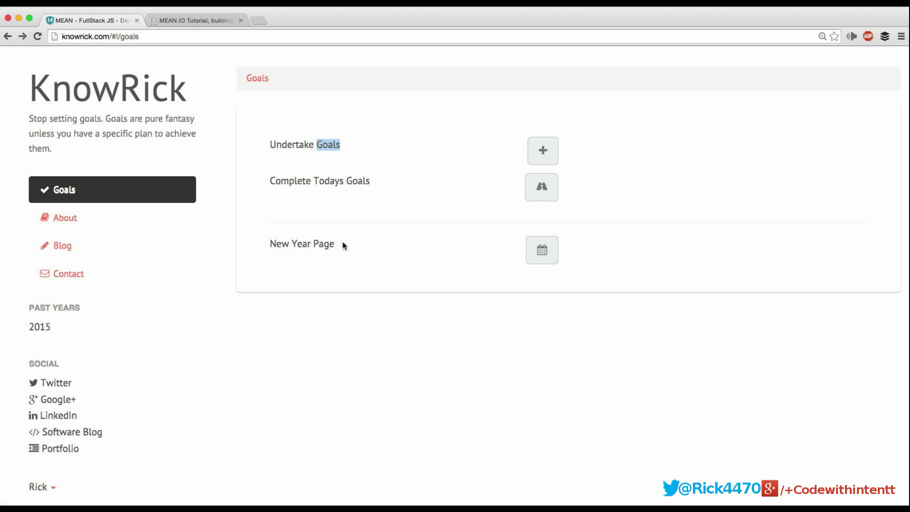
{"action": "left_click", "coordinate": [312, 142]}
{"action": "double_click", "coordinate": [310, 147]}
{"action": "left_click", "coordinate": [327, 151]}
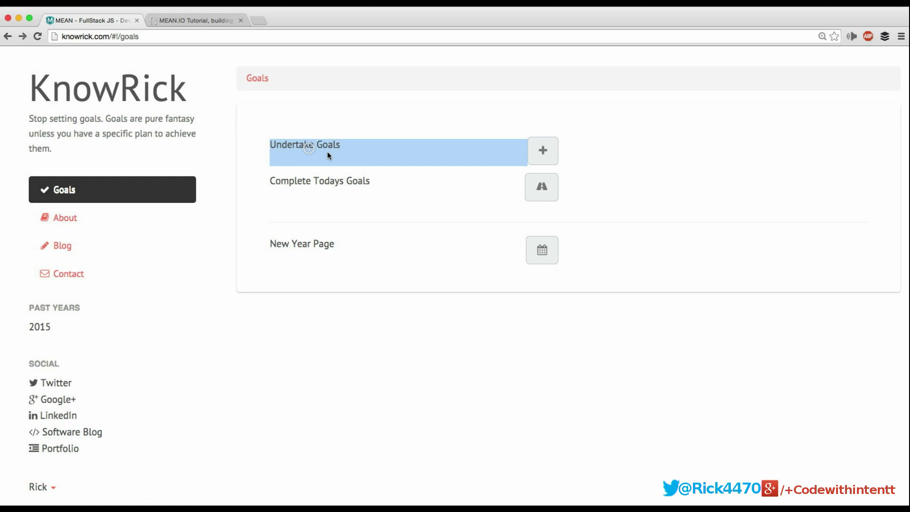
{"action": "left_click", "coordinate": [327, 152]}
- Start a new goal through Undertake Goals and name it "earn $32,000 dollars online"
{"action": "left_click", "coordinate": [548, 155]}
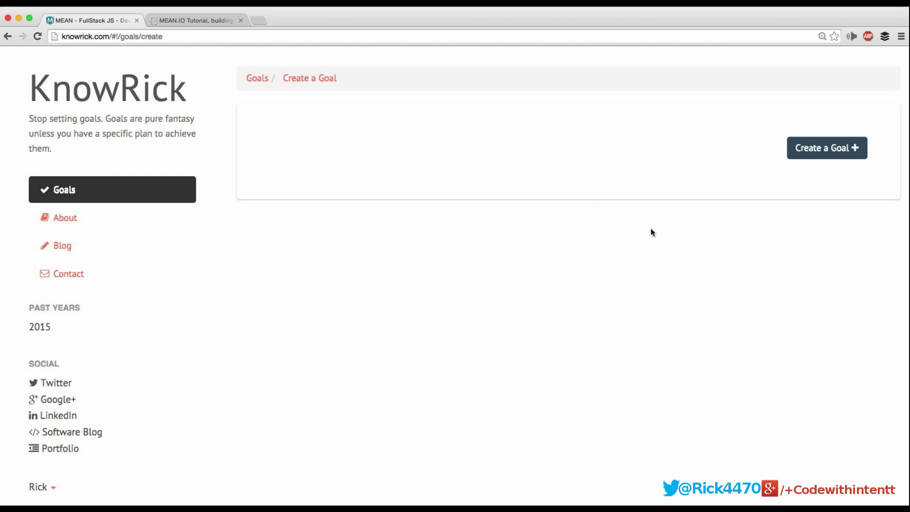
{"action": "left_click", "coordinate": [815, 151]}
{"action": "scroll", "coordinate": [708, 275], "scroll_direction": "down", "scroll_amount": 2}
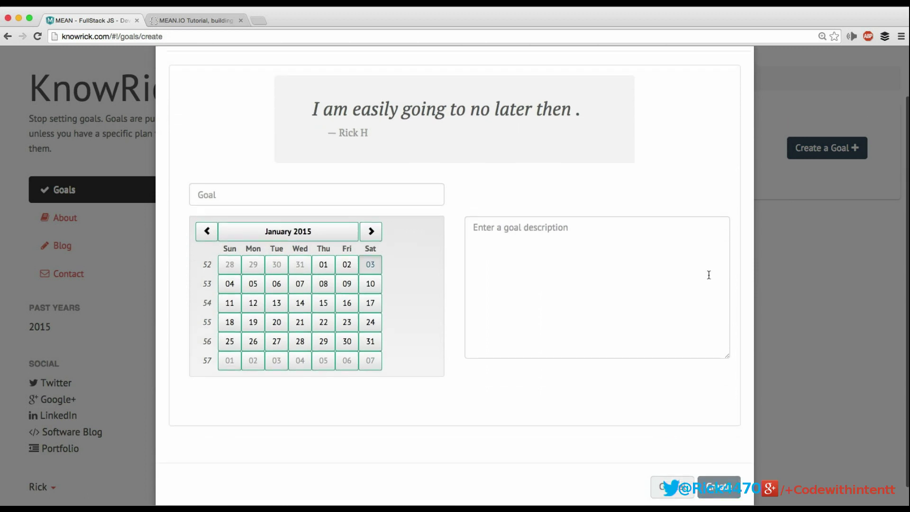
{"action": "scroll", "coordinate": [706, 274], "scroll_direction": "up", "scroll_amount": 2}
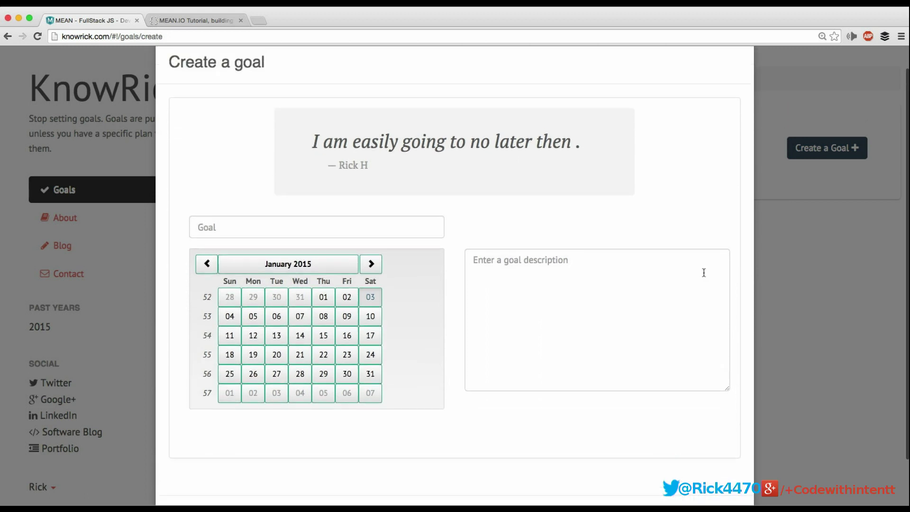
{"action": "scroll", "coordinate": [704, 273], "scroll_direction": "down", "scroll_amount": 1}
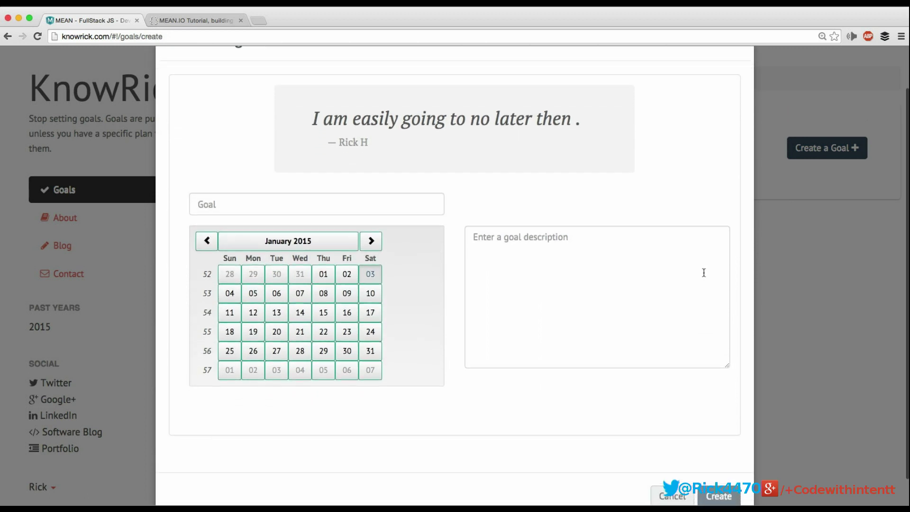
{"action": "scroll", "coordinate": [704, 273], "scroll_direction": "down", "scroll_amount": 1}
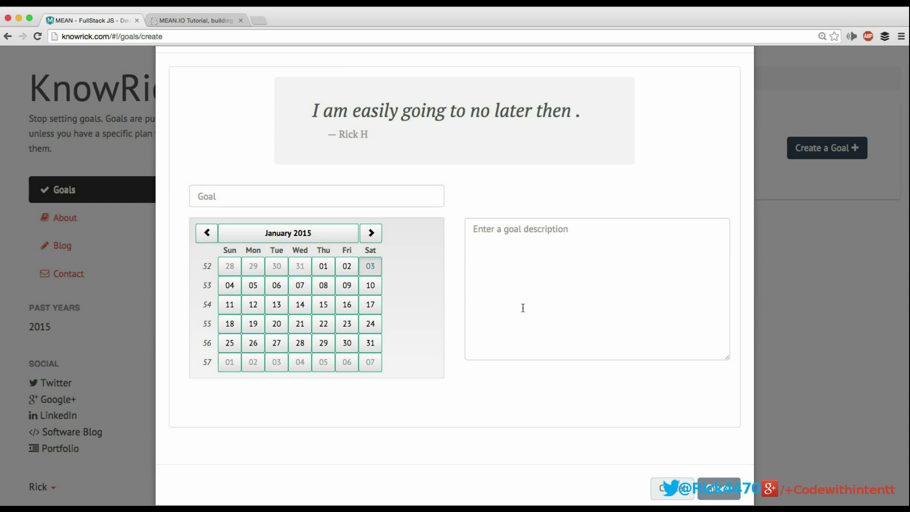
{"action": "left_click", "coordinate": [321, 206]}
{"action": "type", "text": "earn $32,000 dollars online"}
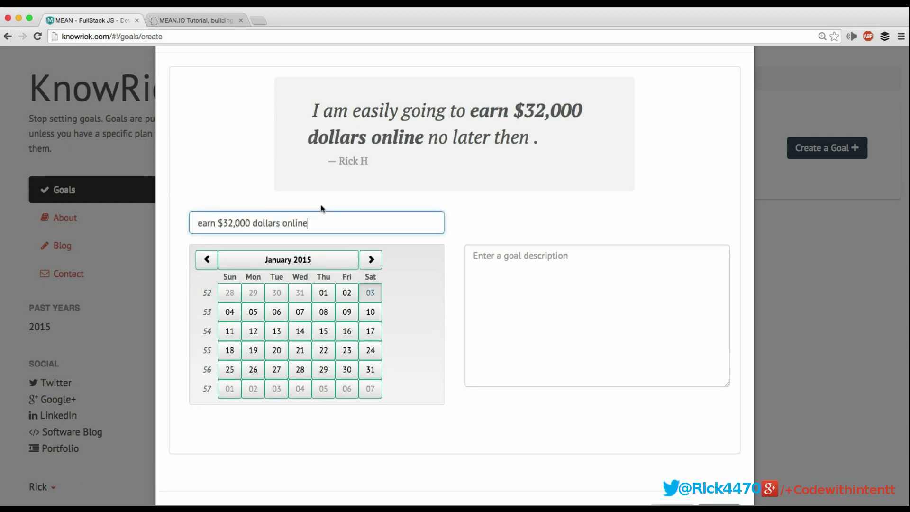
- Set the goal's completion date to December 31, 2015
{"action": "left_click", "coordinate": [380, 260]}
{"action": "left_click", "coordinate": [379, 260]}
{"action": "left_click", "coordinate": [379, 261]}
{"action": "left_click", "coordinate": [379, 261]}
{"action": "left_click", "coordinate": [379, 261]}
{"action": "left_click", "coordinate": [379, 260]}
{"action": "left_click", "coordinate": [379, 261]}
{"action": "left_click", "coordinate": [379, 260]}
{"action": "left_click", "coordinate": [379, 261]}
{"action": "left_click", "coordinate": [380, 261]}
{"action": "left_click", "coordinate": [379, 261]}
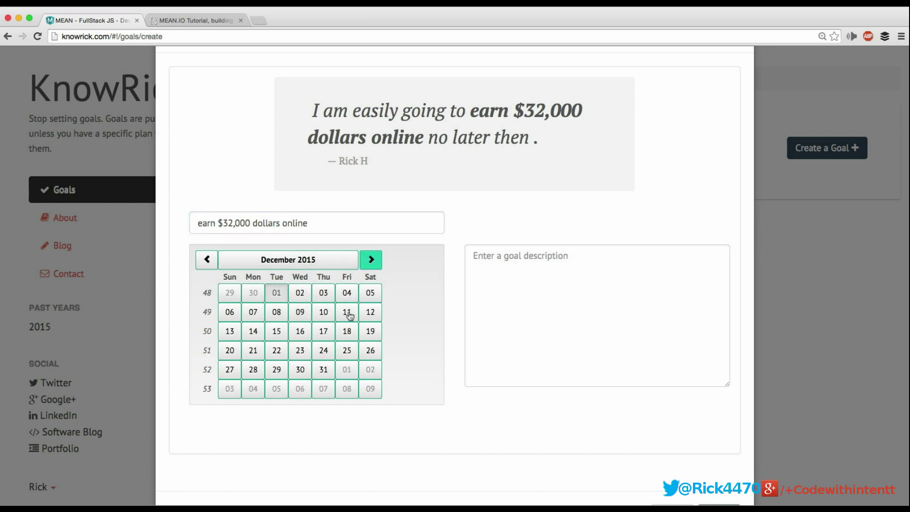
{"action": "left_click", "coordinate": [323, 369]}
- Enter the description "Bring so much value to the market that the only option they have is to oblige by the rule of economics."
{"action": "left_click", "coordinate": [573, 343]}
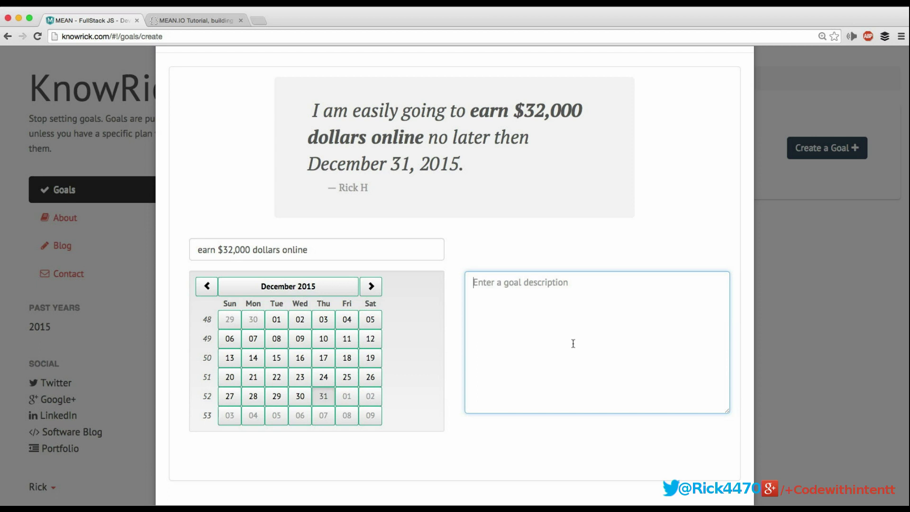
{"action": "scroll", "coordinate": [573, 344], "scroll_direction": "down", "scroll_amount": 1}
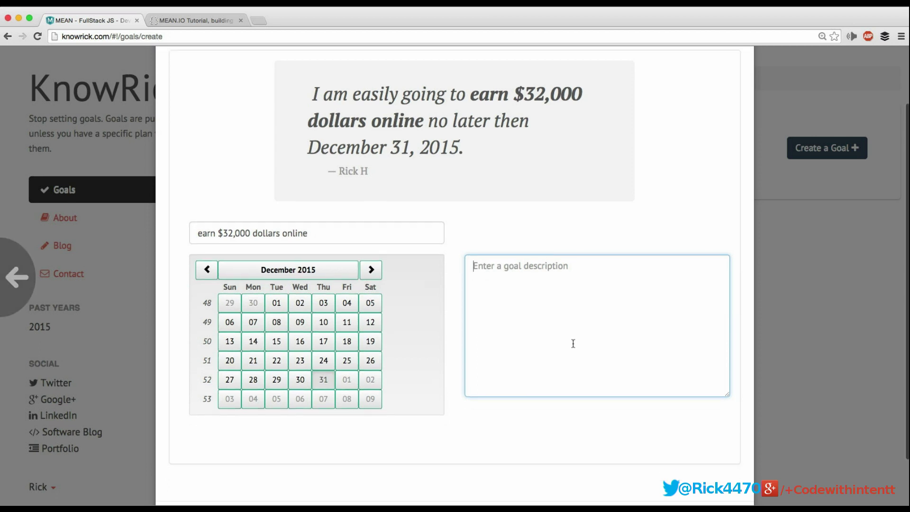
{"action": "scroll", "coordinate": [536, 333], "scroll_direction": "up", "scroll_amount": 1}
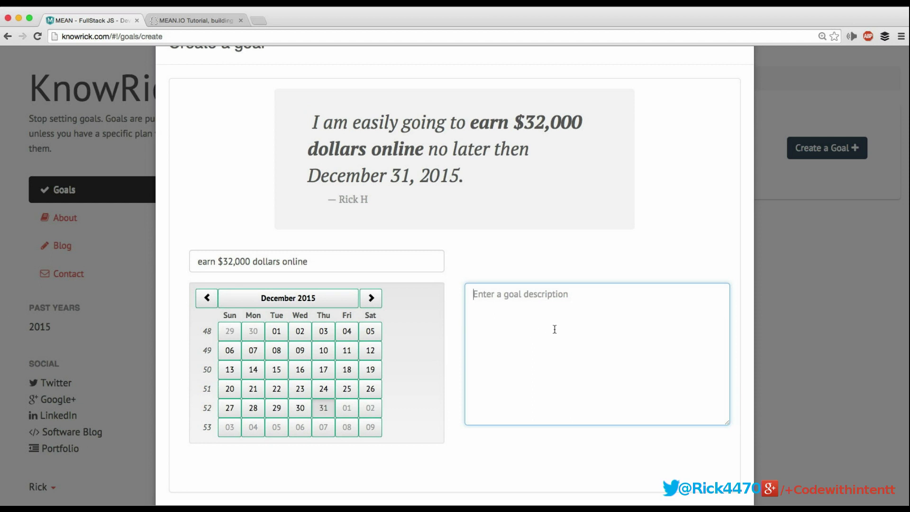
{"action": "type", "text": "Bring so much value to the market that the only option they have is to oblige by the rule of economics."}
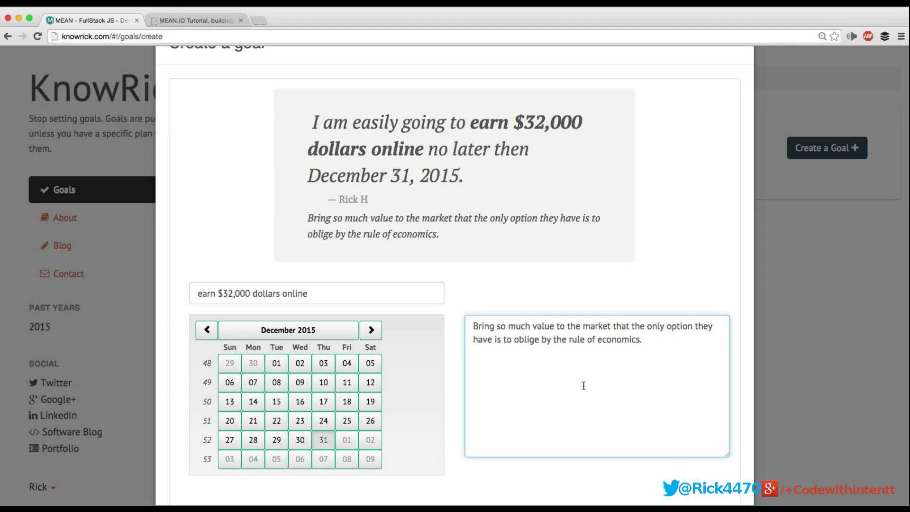
- Extend the end of the goal description with "and pay me my money." and create the goal
{"action": "key", "text": "BackSpace"}
{"action": "type", "text": "and I"}
{"action": "key", "text": "BackSpace"}
{"action": "key", "text": "BackSpace"}
{"action": "type", "text": "paymen"}
{"action": "key", "text": "BackSpace"}
{"action": "key", "text": "BackSpace"}
{"action": "key", "text": "BackSpace"}
{"action": "type", "text": "me mye"}
{"action": "key", "text": "BackSpace"}
{"action": "type", "text": "money."}
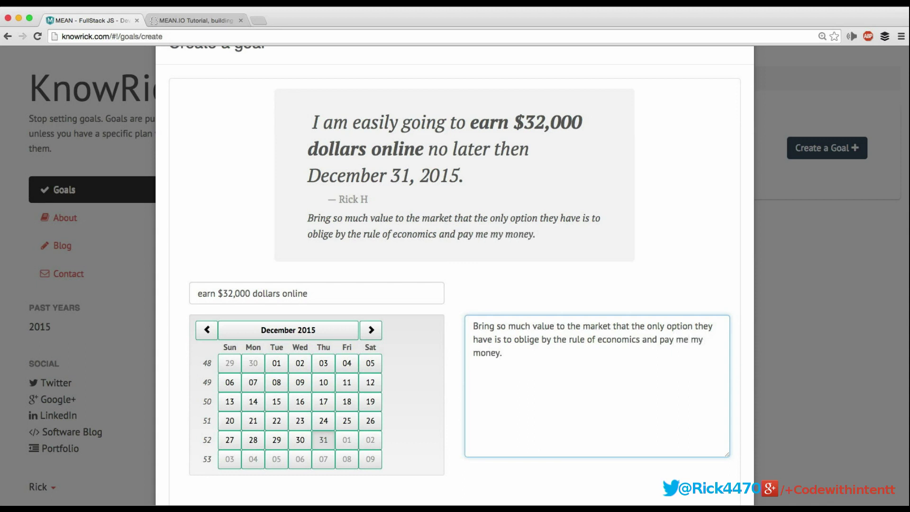
{"action": "scroll", "coordinate": [596, 379], "scroll_direction": "down", "scroll_amount": 5}
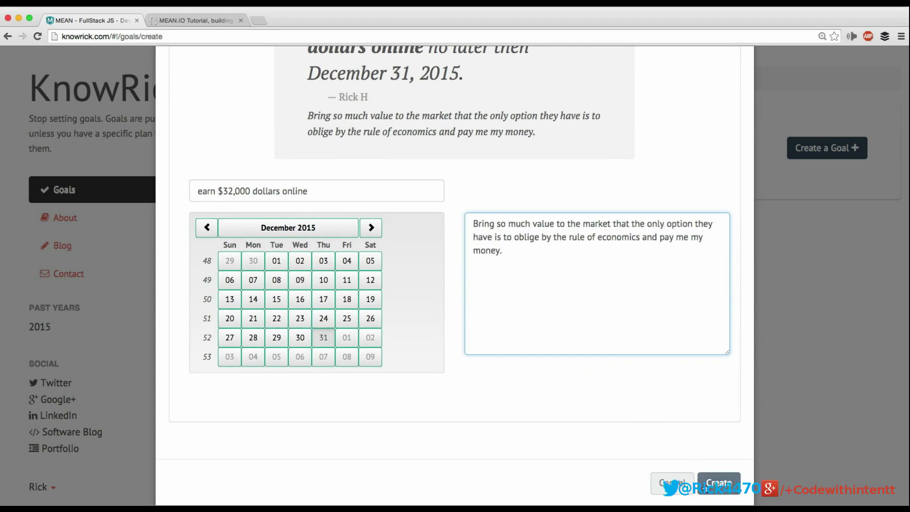
{"action": "left_click", "coordinate": [719, 483]}
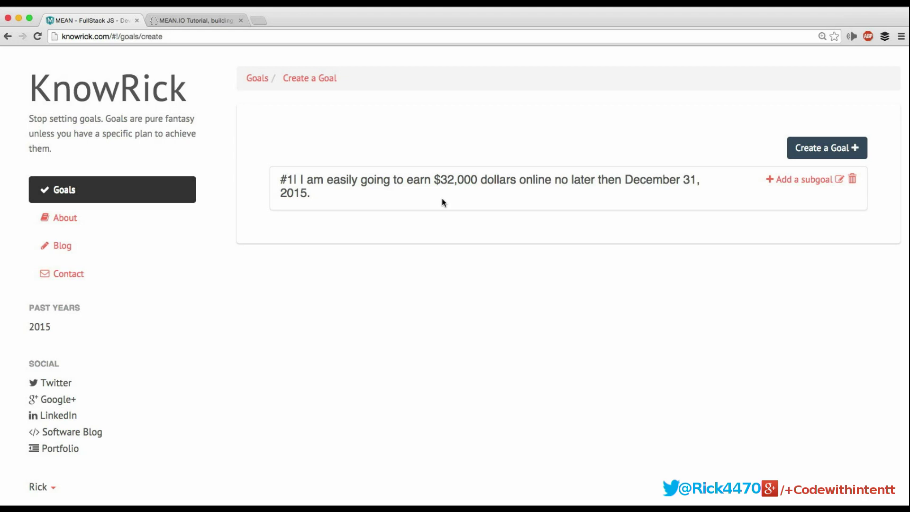
- Start a subgoal under the $32,000 goal and name it "finish my Drupal beginners guide to developing websites."
{"action": "left_click", "coordinate": [809, 185]}
{"action": "scroll", "coordinate": [521, 243], "scroll_direction": "down", "scroll_amount": 3}
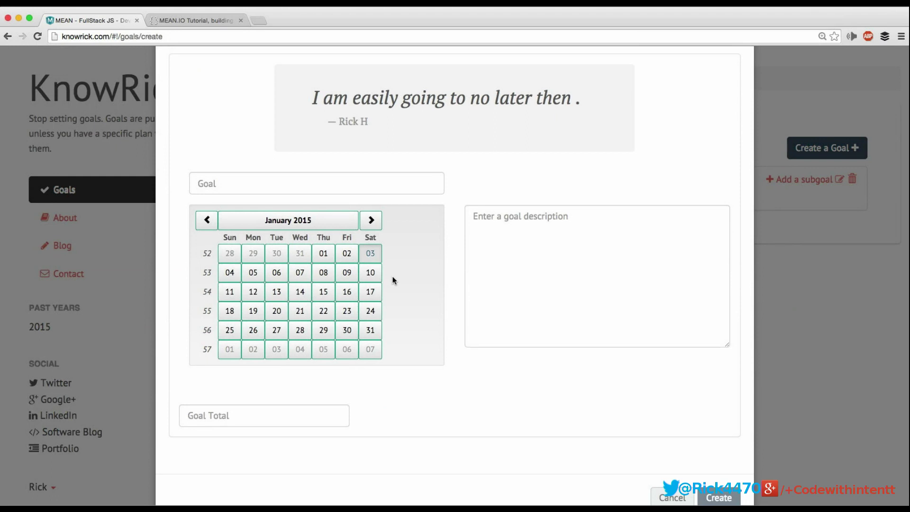
{"action": "left_click", "coordinate": [349, 192]}
{"action": "type", "text": "finish my Drupal beginners guide to developing websites."}
{"action": "left_click", "coordinate": [532, 283]}
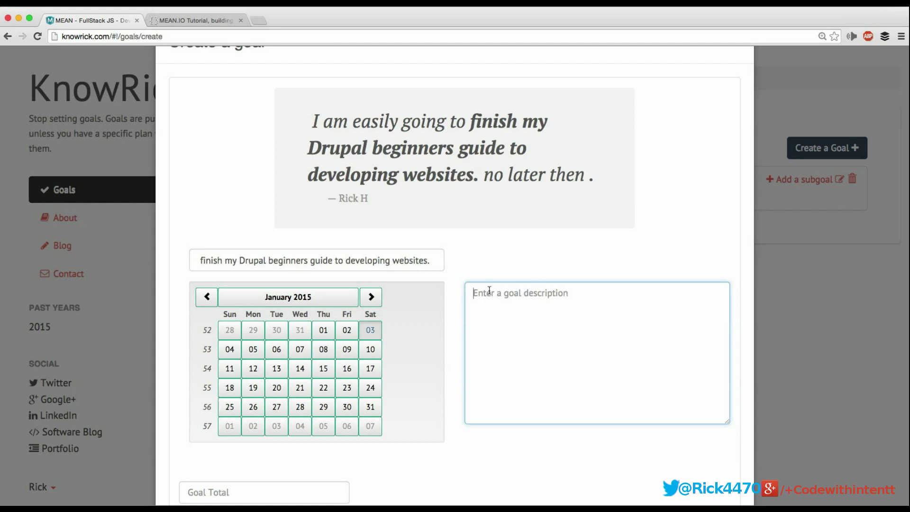
- Set the subgoal's completion date to May 5, 2015
{"action": "left_click", "coordinate": [371, 297]}
{"action": "left_click", "coordinate": [371, 299]}
{"action": "left_click", "coordinate": [371, 298]}
{"action": "left_click", "coordinate": [371, 298]}
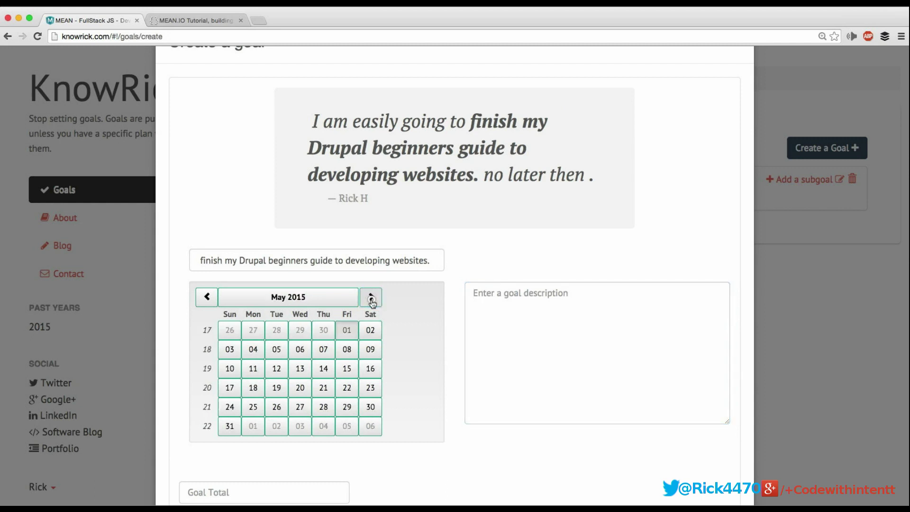
{"action": "left_click", "coordinate": [371, 299]}
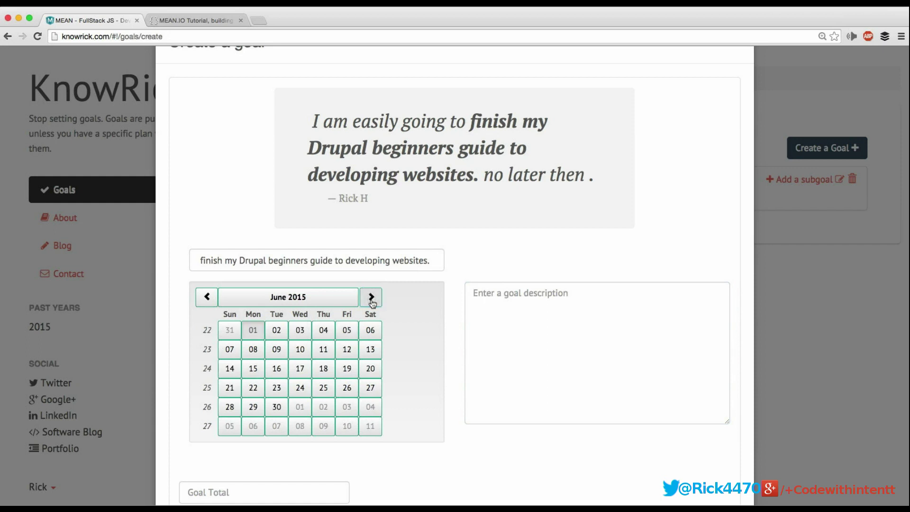
{"action": "left_click", "coordinate": [207, 297]}
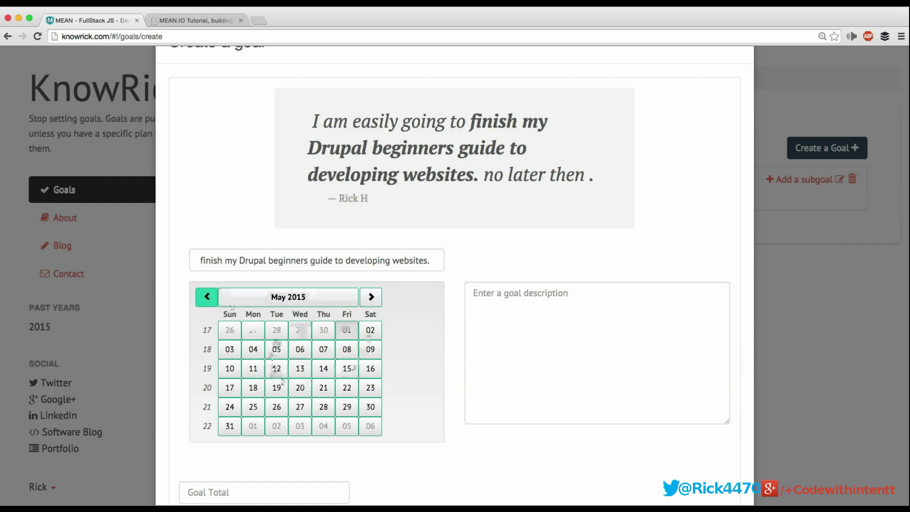
{"action": "left_click", "coordinate": [276, 350]}
- Describe the subgoal as "Continue to work on my book until I have achieved a complete book.", correcting the misspelled word
{"action": "left_click", "coordinate": [515, 354]}
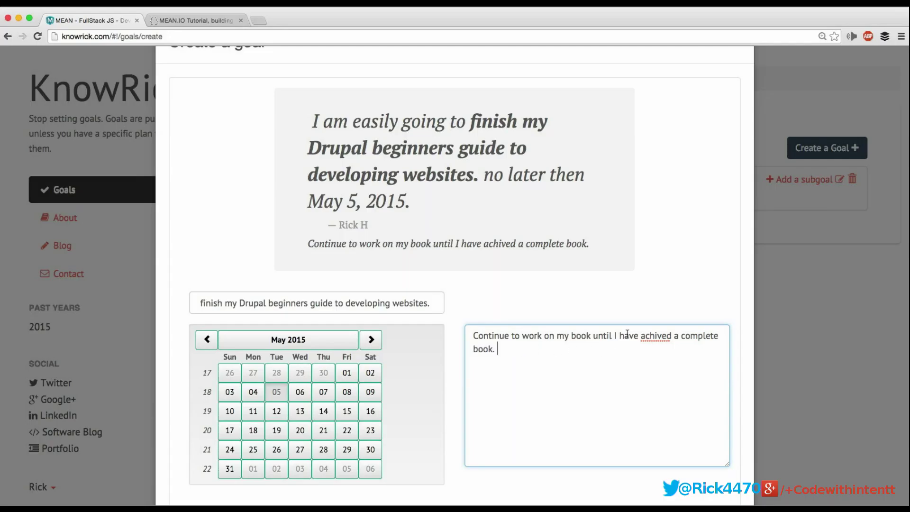
{"action": "right_click", "coordinate": [647, 336]}
{"action": "left_click", "coordinate": [698, 258]}
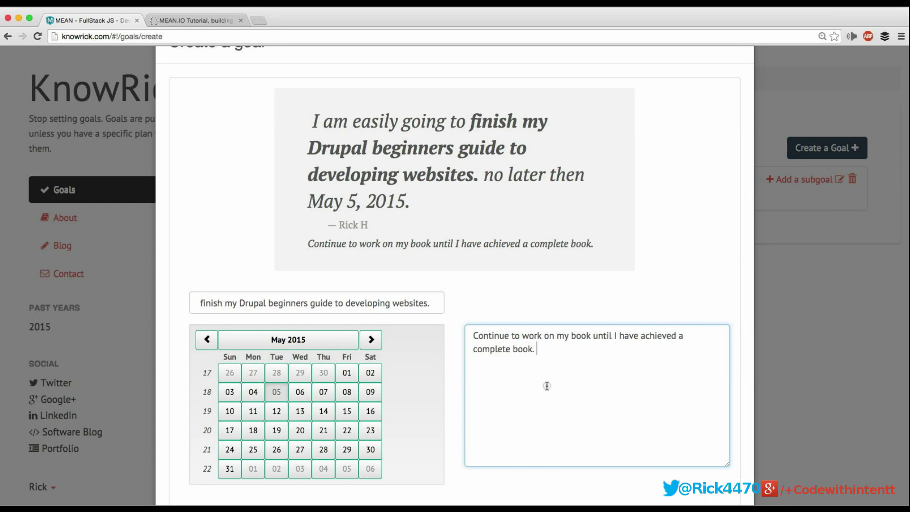
- Switch to Calculator and multiply 30 by 9 to work out the subgoal's Goal Total
{"action": "scroll", "coordinate": [545, 386], "scroll_direction": "down", "scroll_amount": 5}
{"action": "left_click", "coordinate": [282, 377]}
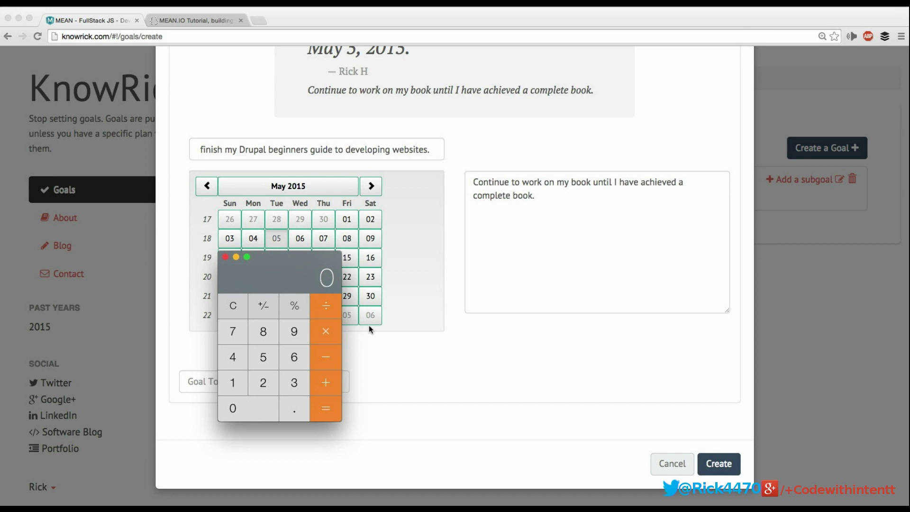
{"action": "type", "text": "30"}
{"action": "type", "text": "*"}
{"action": "type", "text": "9"}
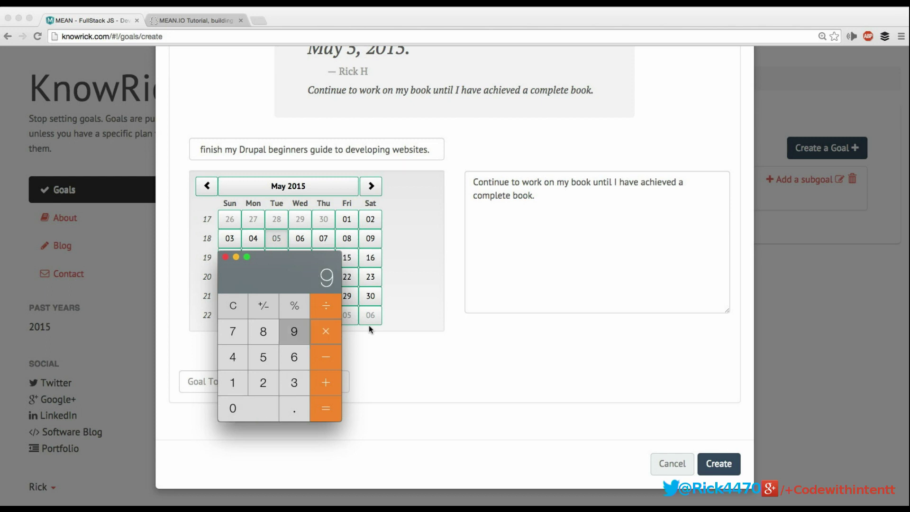
{"action": "key", "text": "Return"}
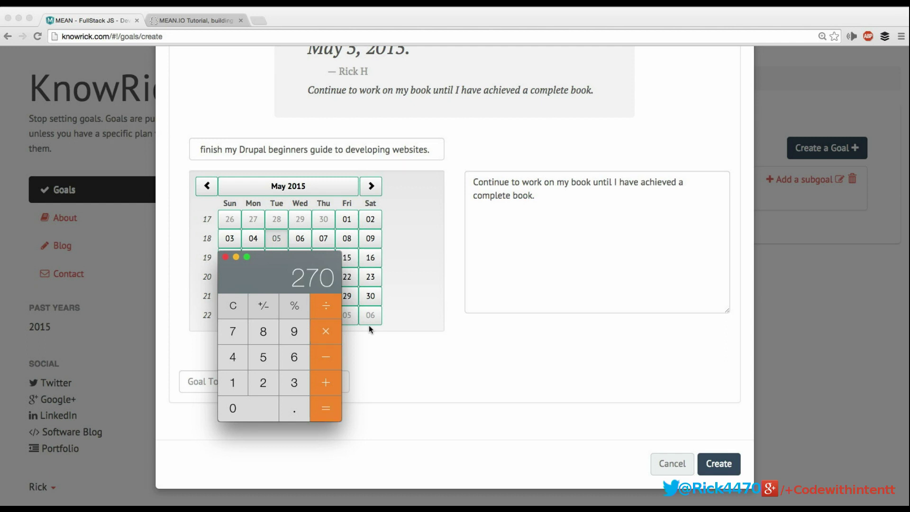
- Return to the subgoal form in Chrome, set the Goal Total to 270 and create the subgoal
{"action": "key", "text": "super+Tab"}
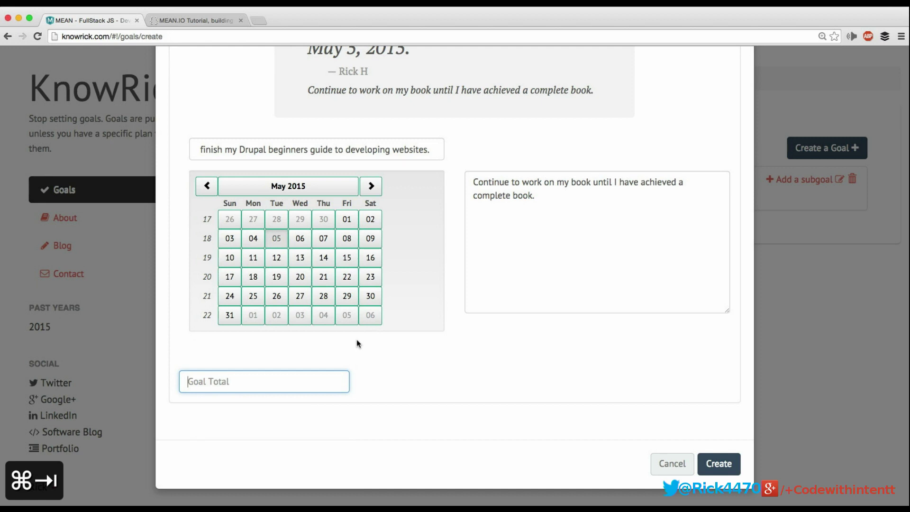
{"action": "type", "text": "270"}
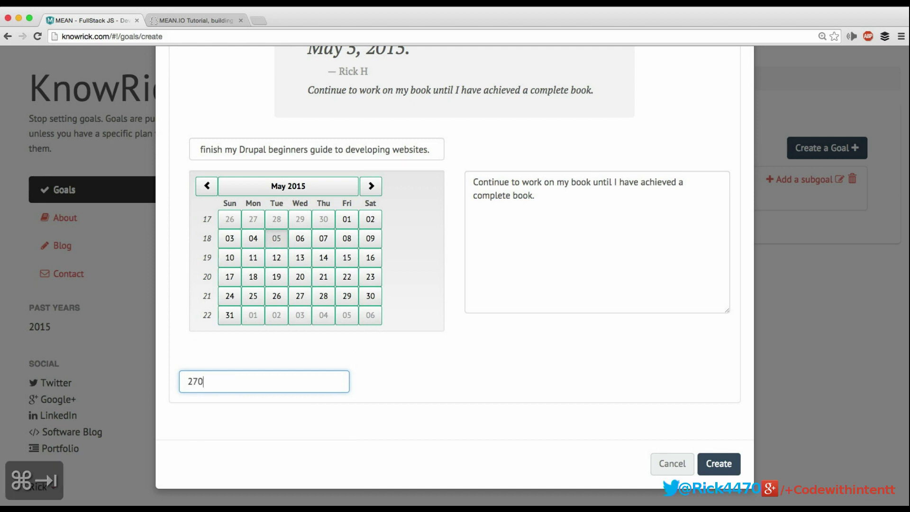
{"action": "left_click", "coordinate": [715, 463]}
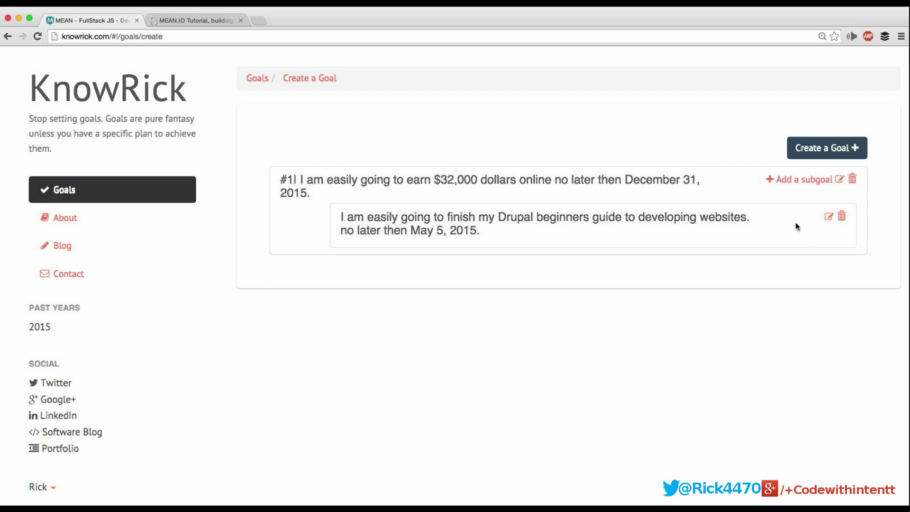
- Reopen the Drupal beginners guide subgoal, check its saved Goal Total and submit the update
{"action": "left_click", "coordinate": [827, 217]}
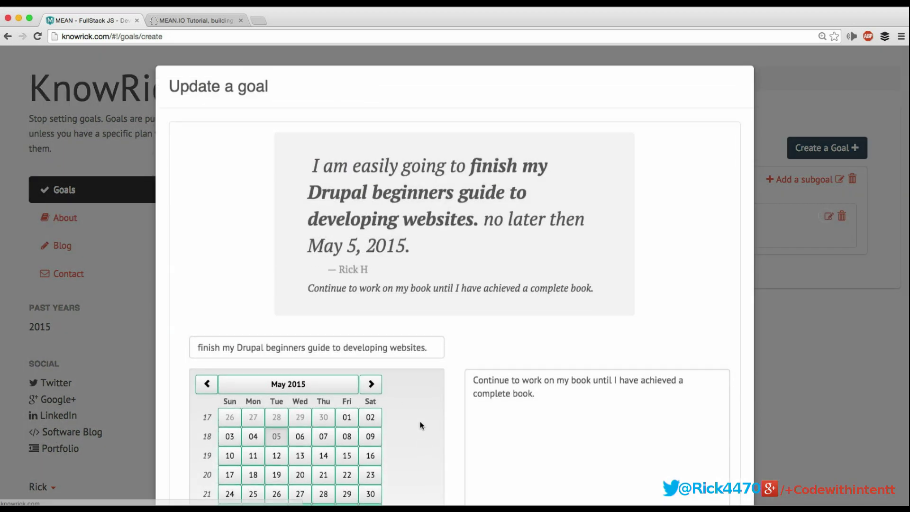
{"action": "scroll", "coordinate": [391, 400], "scroll_direction": "down", "scroll_amount": 5}
{"action": "left_click", "coordinate": [223, 382]}
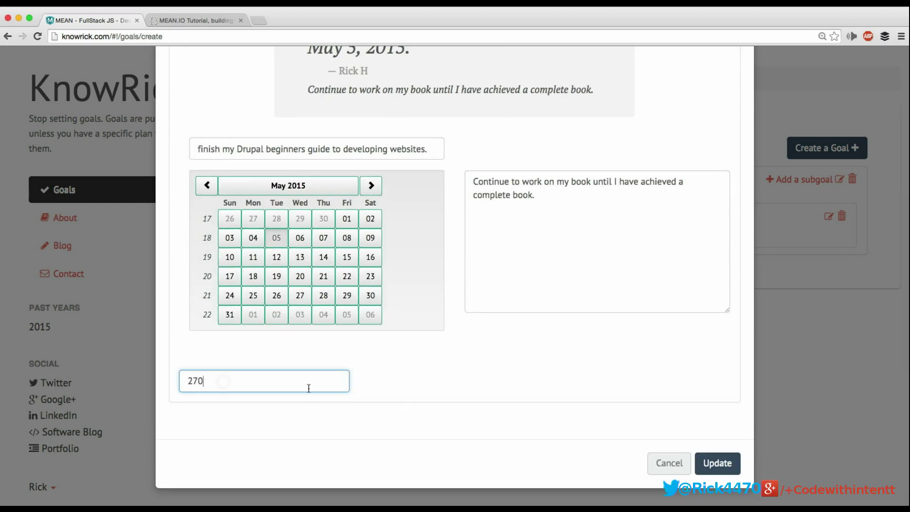
{"action": "left_click", "coordinate": [705, 465]}
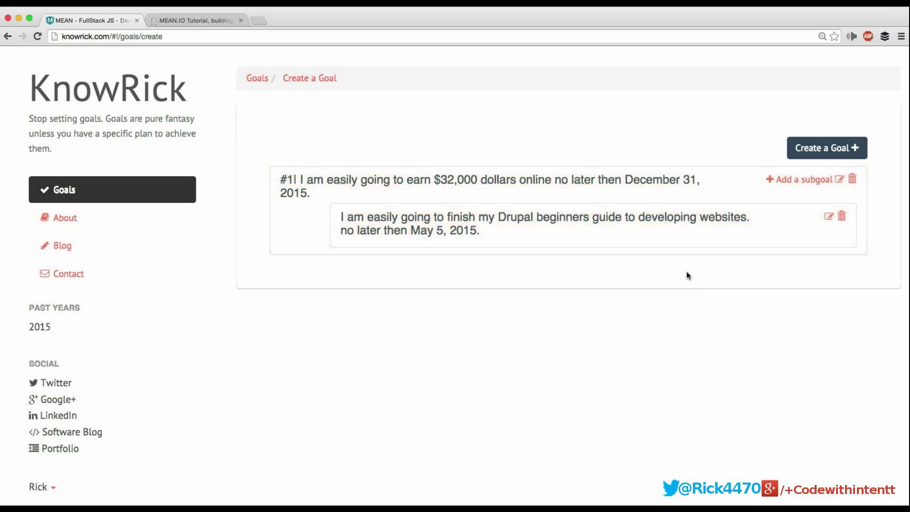
- Start a second subgoal under the $32,000 goal and name it "complete video tutorials using Drupal 8 to create a website."
{"action": "left_click", "coordinate": [808, 178]}
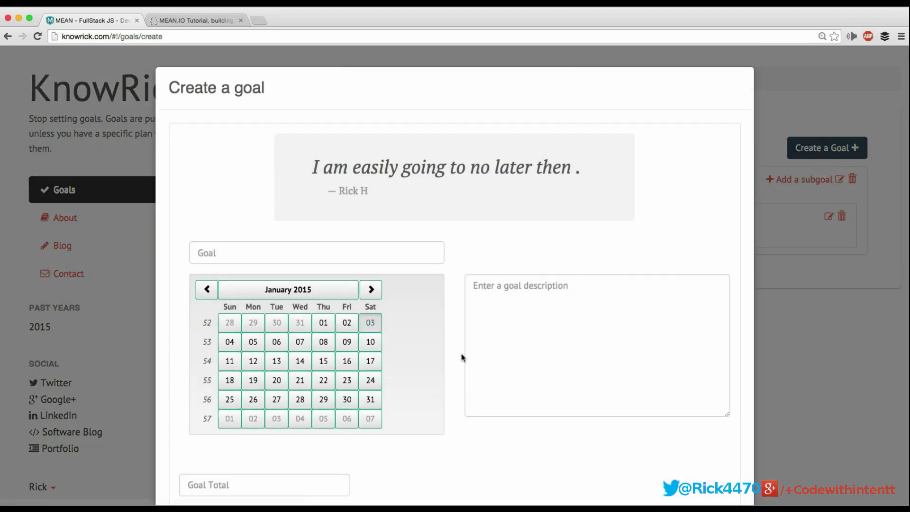
{"action": "scroll", "coordinate": [459, 342], "scroll_direction": "down", "scroll_amount": 3}
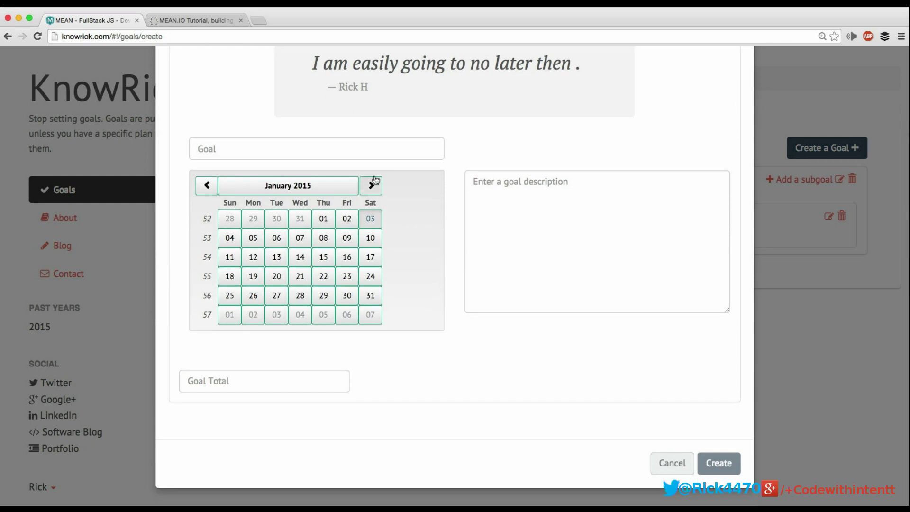
{"action": "left_click", "coordinate": [372, 149]}
{"action": "type", "text": "complete video tutorials using Drupal 8 to create a website."}
{"action": "left_click", "coordinate": [483, 320]}
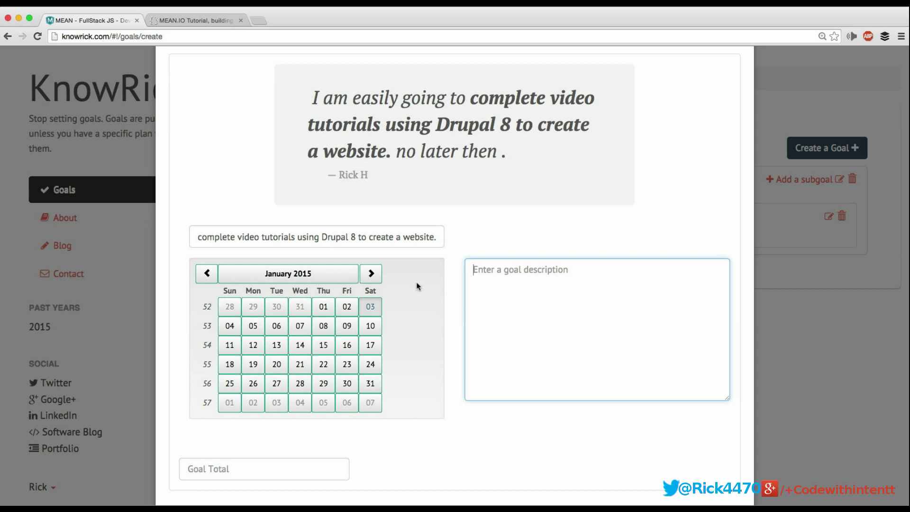
- Set the video tutorials subgoal's completion date to April 30, 2015
{"action": "left_click", "coordinate": [371, 273]}
{"action": "left_click", "coordinate": [371, 273]}
{"action": "left_click", "coordinate": [371, 274]}
{"action": "left_click", "coordinate": [375, 279]}
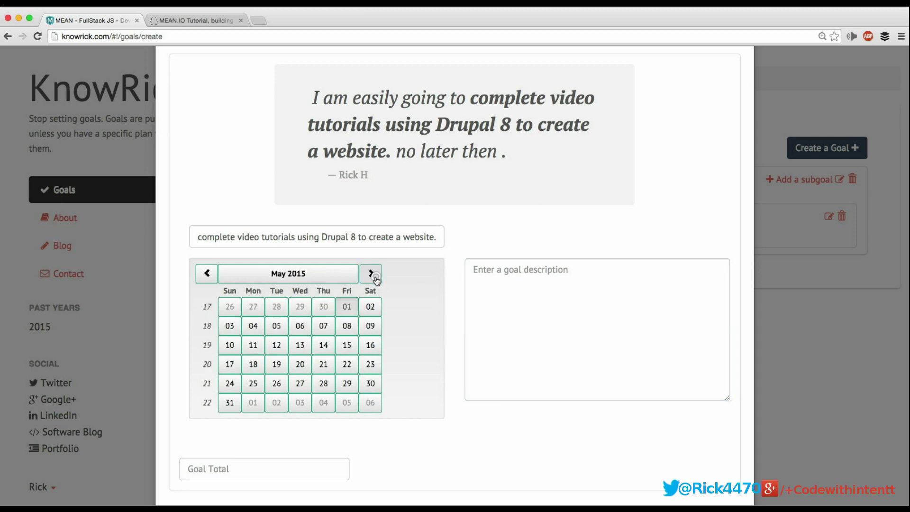
{"action": "left_click", "coordinate": [320, 311]}
{"action": "scroll", "coordinate": [436, 393], "scroll_direction": "down", "scroll_amount": 5}
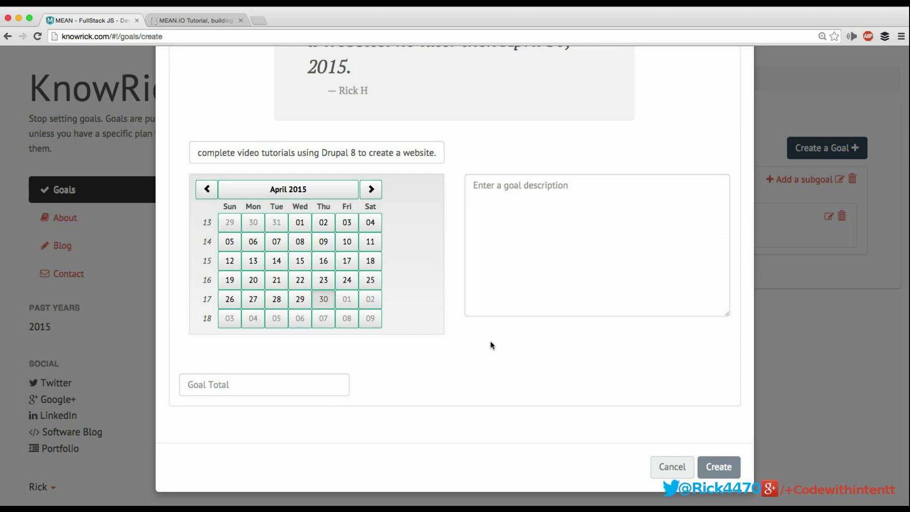
- Set the video tutorials subgoal's Goal Total to 50
{"action": "scroll", "coordinate": [491, 345], "scroll_direction": "up", "scroll_amount": 1}
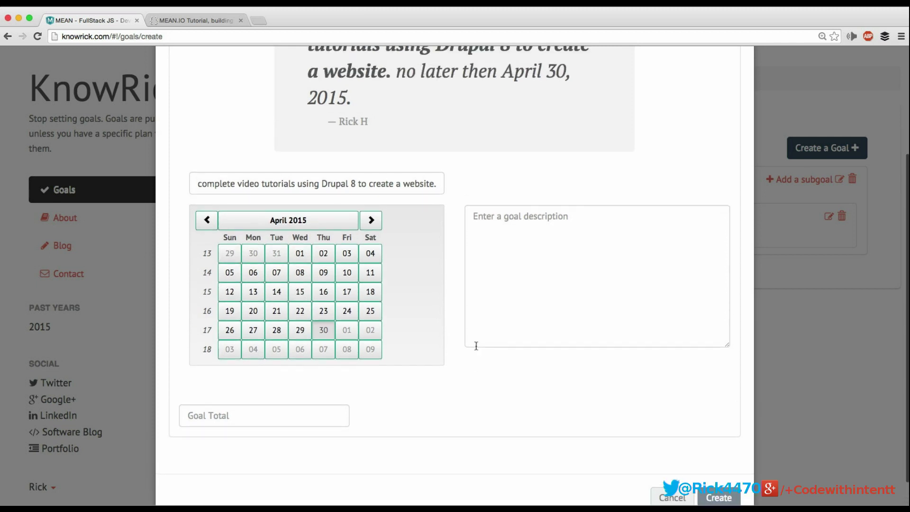
{"action": "left_click", "coordinate": [278, 412]}
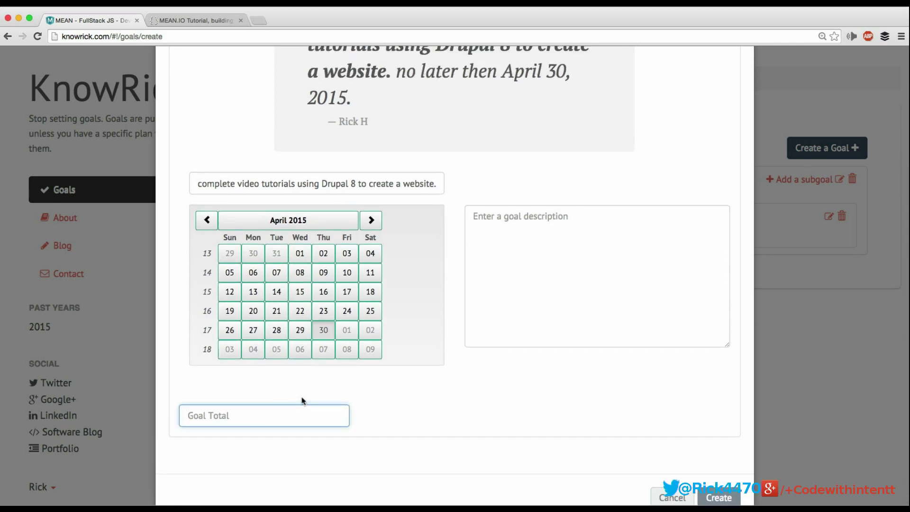
{"action": "type", "text": "50"}
- Describe the subgoal as "Create 50 videos that will be included with the purchase of the book." and create it
{"action": "scroll", "coordinate": [341, 398], "scroll_direction": "up", "scroll_amount": 1}
{"action": "left_click", "coordinate": [569, 335]}
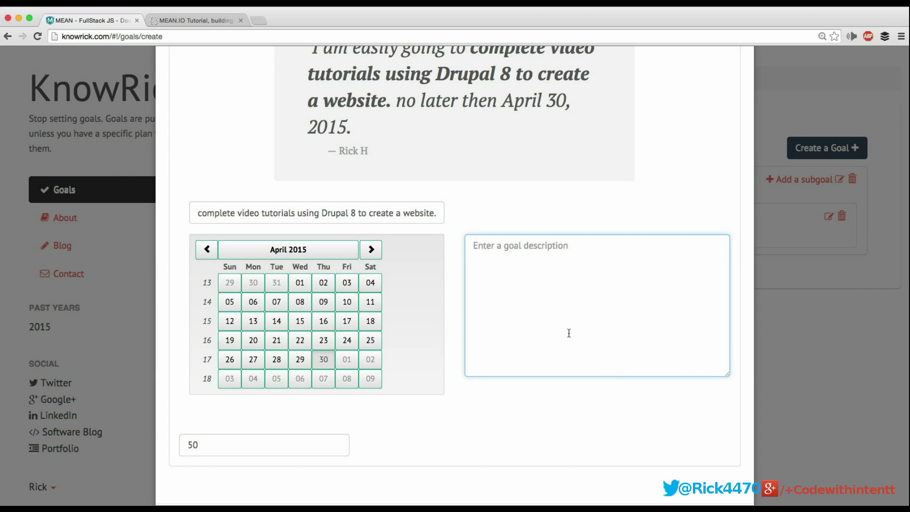
{"action": "type", "text": "Create 50 videos that will be included with the purchase of the book."}
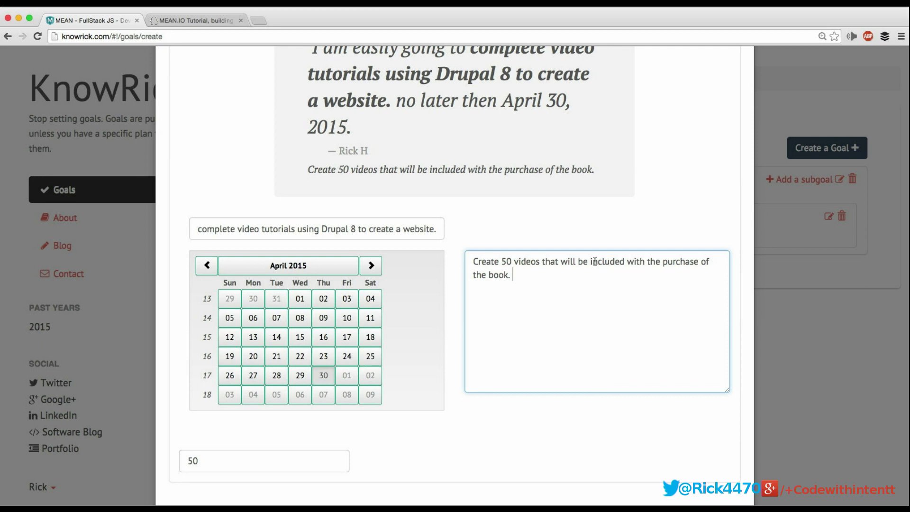
{"action": "scroll", "coordinate": [550, 300], "scroll_direction": "down", "scroll_amount": 3}
{"action": "left_click", "coordinate": [731, 463]}
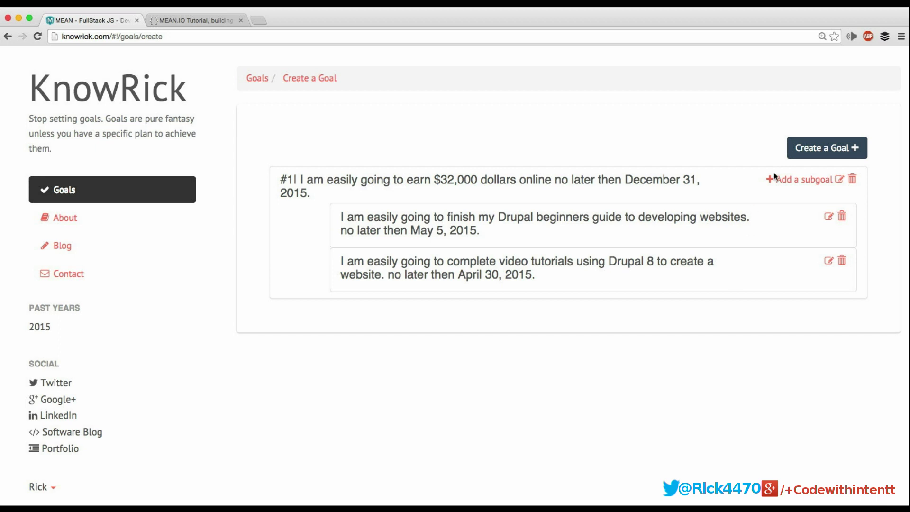
- Start a goal "learn to dance salsa, and bachata", described "Get out of your head and dance for a while, smile and meet and socialize with others."
{"action": "left_click", "coordinate": [816, 149]}
{"action": "scroll", "coordinate": [547, 251], "scroll_direction": "down", "scroll_amount": 3}
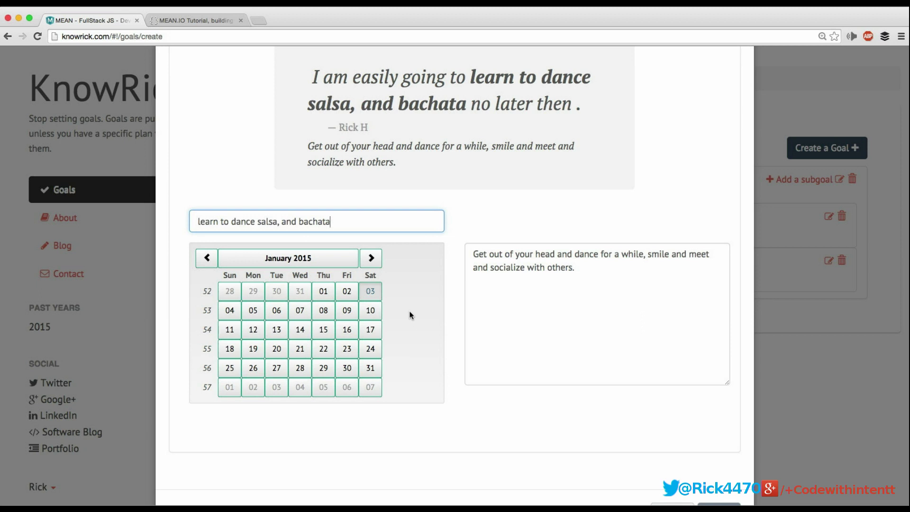
- Set the dancing goal's completion date to November 29, 2015 and create the goal
{"action": "left_click", "coordinate": [371, 258]}
{"action": "left_click", "coordinate": [371, 258]}
{"action": "left_click", "coordinate": [371, 258]}
{"action": "left_click", "coordinate": [371, 258]}
{"action": "left_click", "coordinate": [371, 258]}
{"action": "left_click", "coordinate": [371, 258]}
{"action": "left_click", "coordinate": [371, 258]}
{"action": "left_click", "coordinate": [371, 258]}
{"action": "left_click", "coordinate": [371, 258]}
{"action": "left_click", "coordinate": [371, 257]}
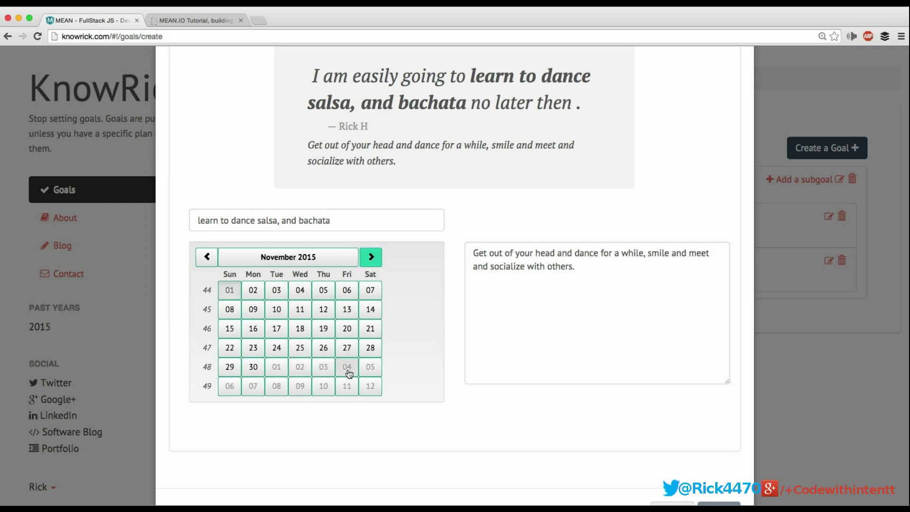
{"action": "left_click", "coordinate": [229, 369]}
{"action": "left_click", "coordinate": [589, 351]}
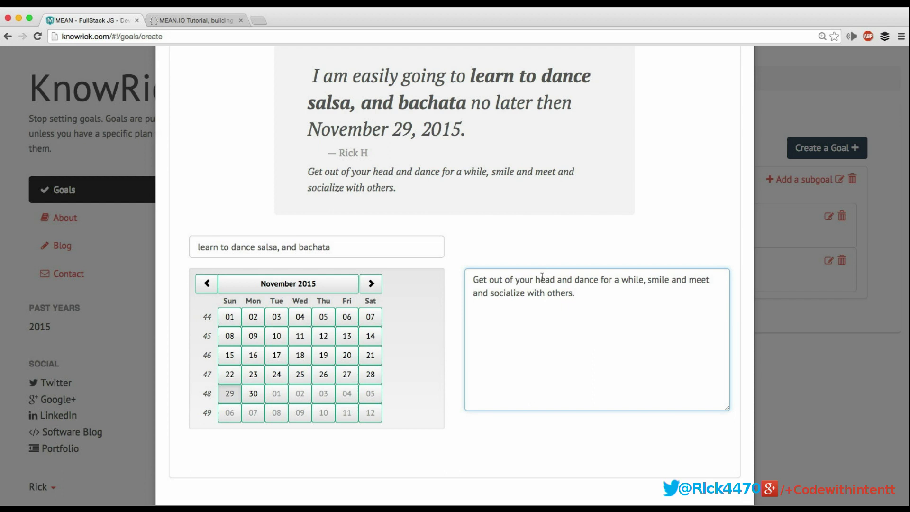
{"action": "scroll", "coordinate": [646, 350], "scroll_direction": "down", "scroll_amount": 3}
{"action": "left_click", "coordinate": [721, 460]}
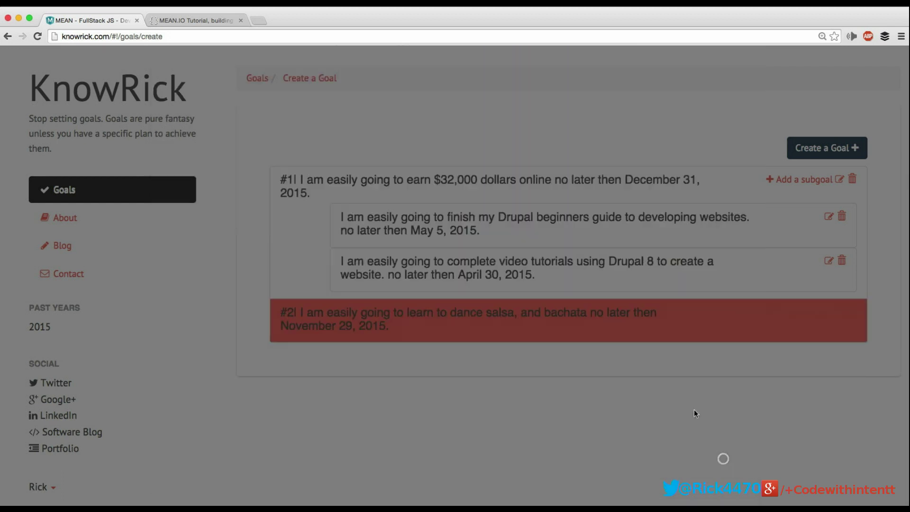
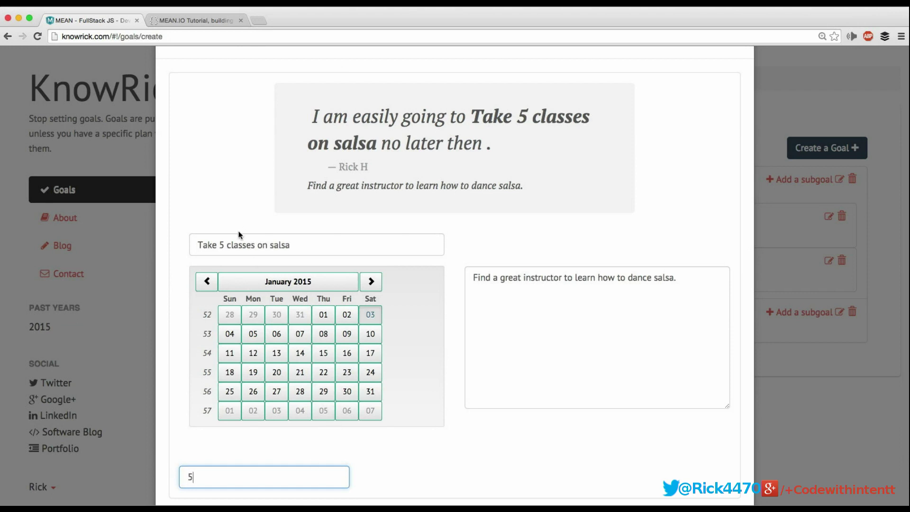
- Reword the name of the salsa classes subgoal to "take 5 salsa classes", starting with a lowercase letter
{"action": "double_click", "coordinate": [274, 247]}
{"action": "key", "text": "super+x"}
{"action": "left_click", "coordinate": [223, 245]}
{"action": "key", "text": "super+v"}
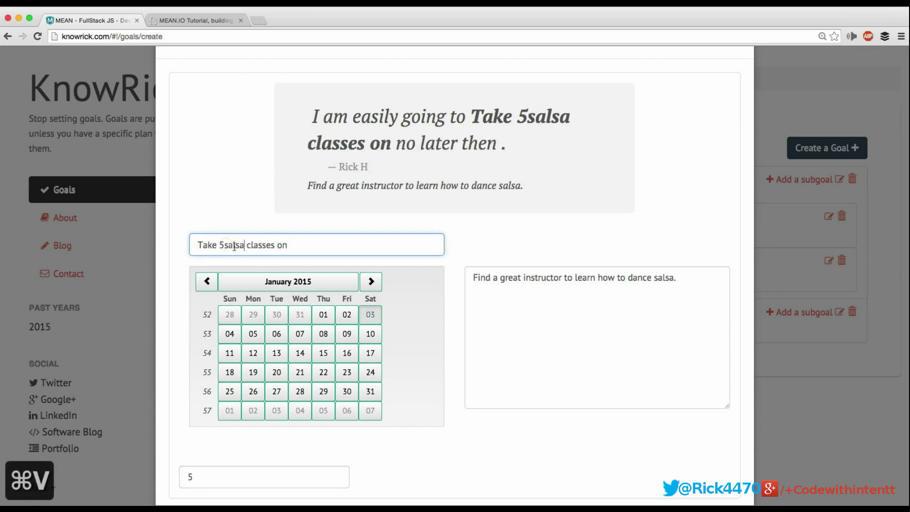
{"action": "left_click", "coordinate": [223, 245]}
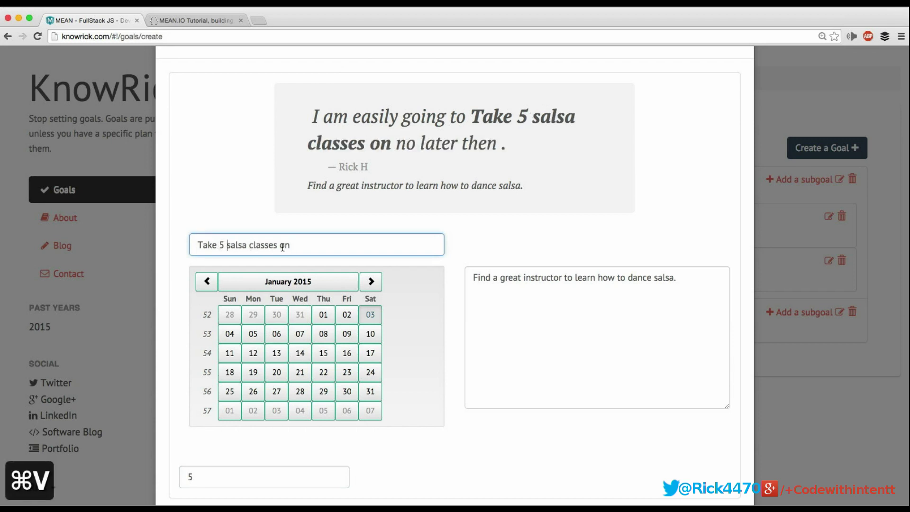
{"action": "key", "text": "BackSpace"}
{"action": "key", "text": "BackSpace"}
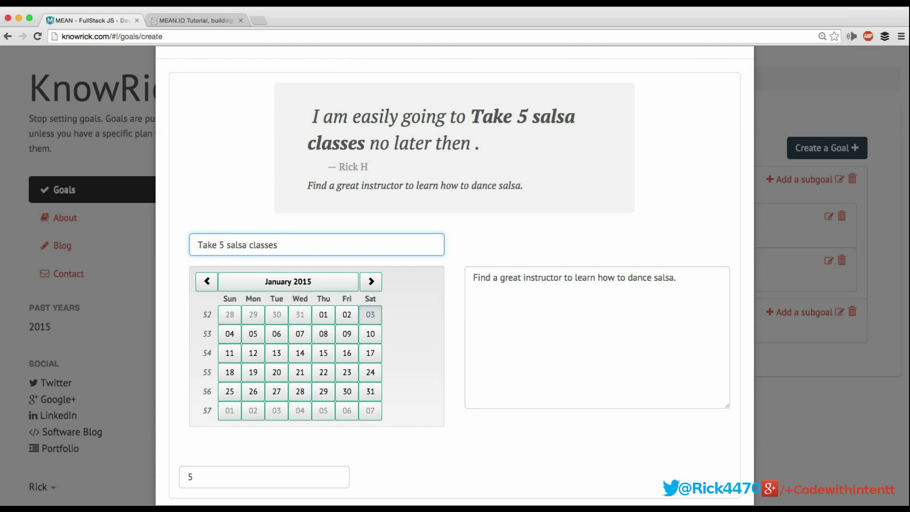
{"action": "key", "text": "BackSpace"}
{"action": "type", "text": "T"}
{"action": "key", "text": "BackSpace"}
{"action": "type", "text": "t"}
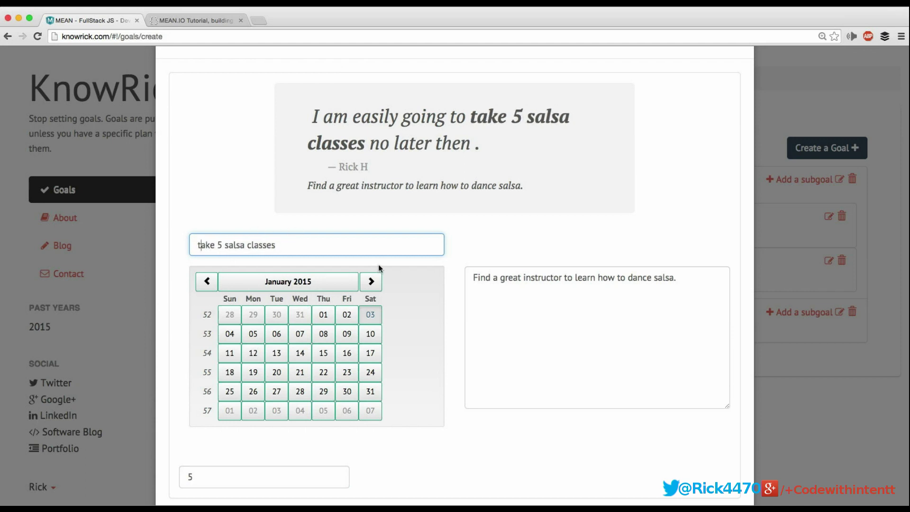
{"action": "left_click", "coordinate": [564, 295]}
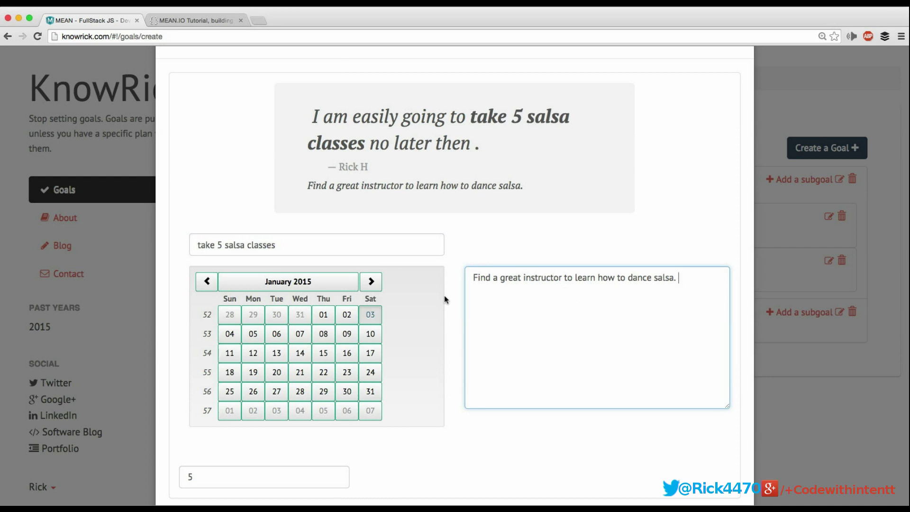
- Set the salsa classes subgoal's completion date to May 29, 2015 and create the subgoal
{"action": "left_click", "coordinate": [371, 282]}
{"action": "left_click", "coordinate": [371, 283]}
{"action": "left_click", "coordinate": [371, 282]}
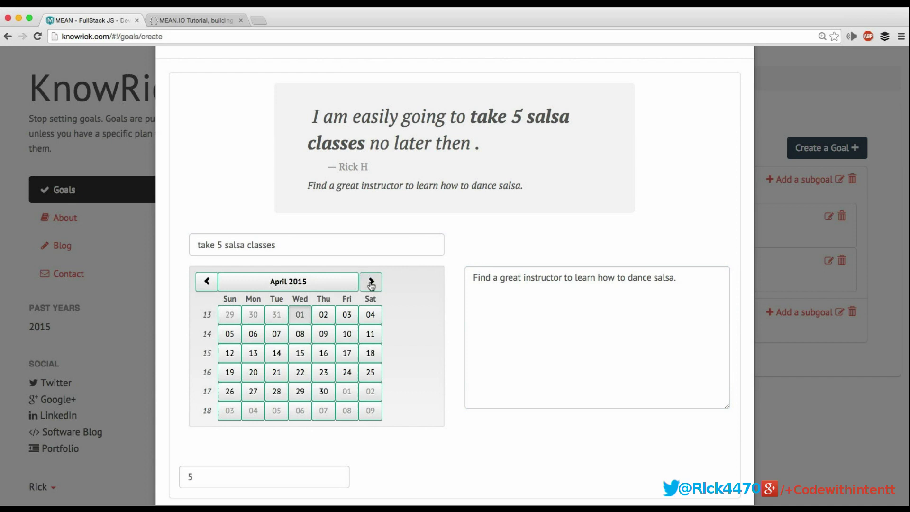
{"action": "left_click", "coordinate": [371, 282]}
{"action": "left_click", "coordinate": [371, 282]}
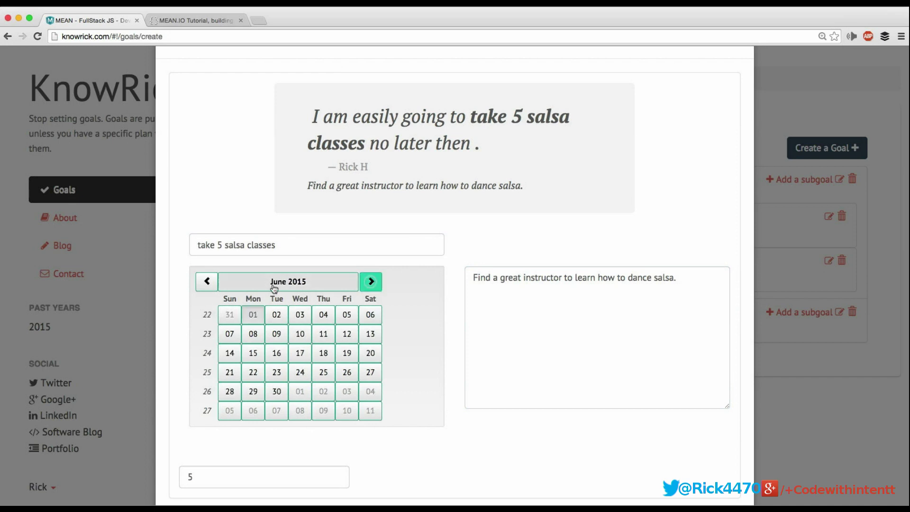
{"action": "left_click", "coordinate": [207, 281]}
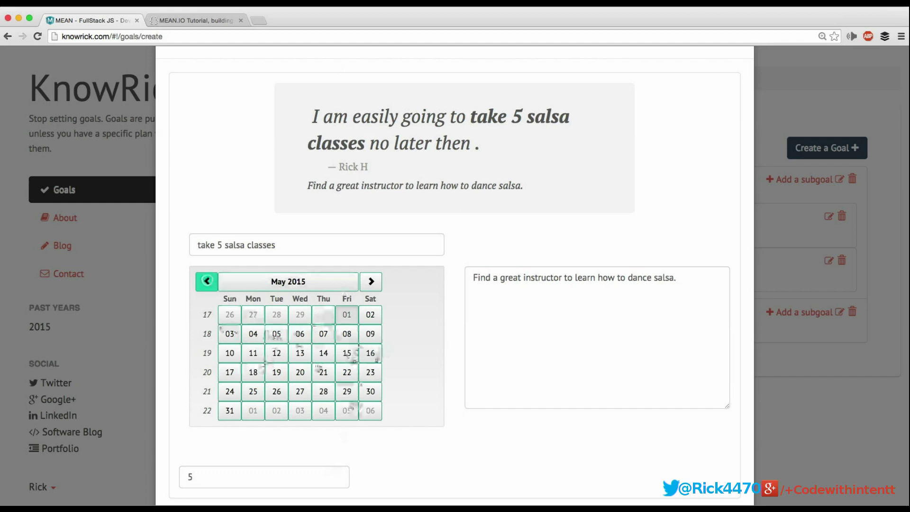
{"action": "left_click", "coordinate": [347, 393]}
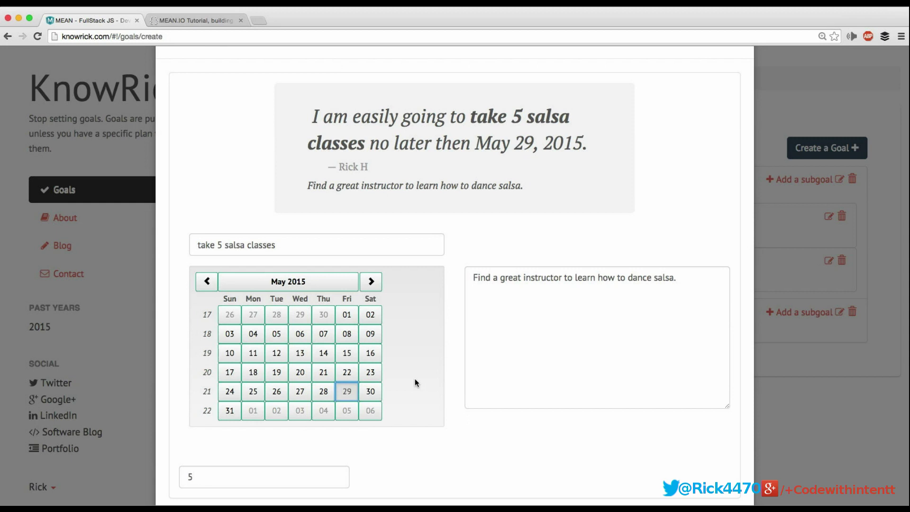
{"action": "scroll", "coordinate": [415, 374], "scroll_direction": "down", "scroll_amount": 3}
{"action": "left_click", "coordinate": [717, 463]}
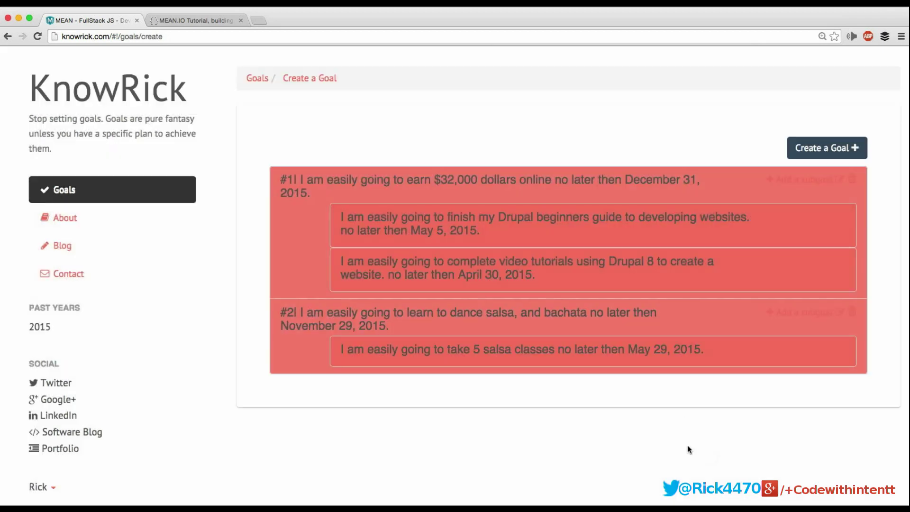
- Start a subgoal "Go out to a club and dance" under the dancing goal, described as "The club does not matter what matters it that you tried."
{"action": "scroll", "coordinate": [779, 321], "scroll_direction": "down", "scroll_amount": 2}
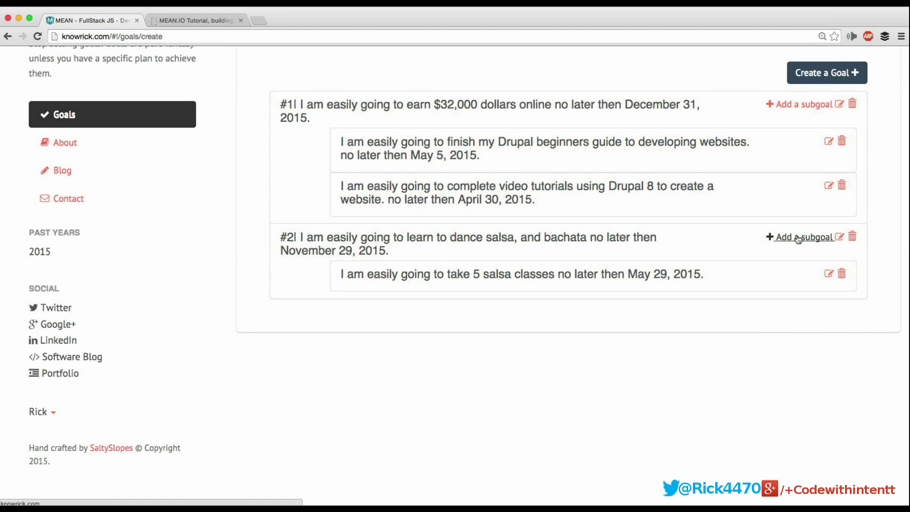
{"action": "left_click", "coordinate": [798, 239]}
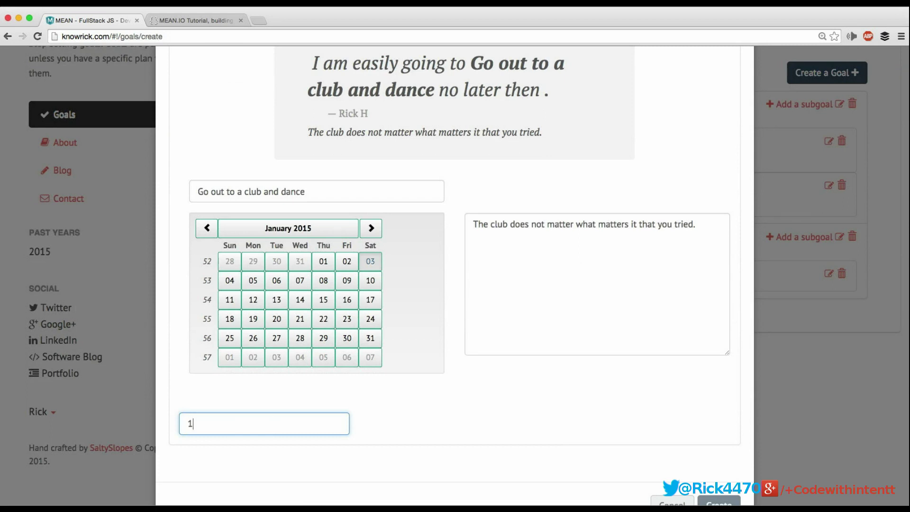
- Set the club subgoal's Goal Total to 15 and its completion date to October 30, 2015
{"action": "left_click", "coordinate": [371, 228]}
{"action": "left_click", "coordinate": [372, 228]}
{"action": "left_click", "coordinate": [371, 229]}
{"action": "left_click", "coordinate": [371, 228]}
{"action": "left_click", "coordinate": [371, 228]}
{"action": "left_click", "coordinate": [371, 229]}
{"action": "left_click", "coordinate": [371, 228]}
{"action": "left_click", "coordinate": [372, 229]}
{"action": "left_click", "coordinate": [371, 228]}
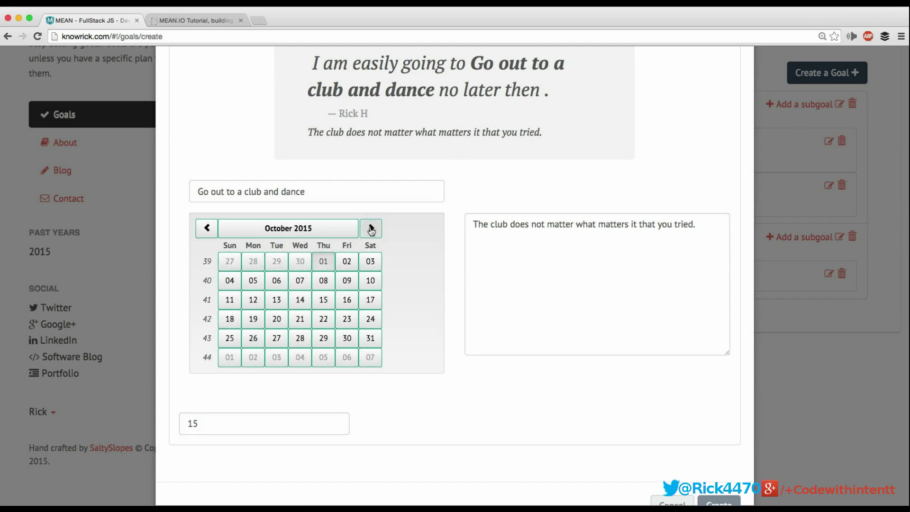
{"action": "left_click", "coordinate": [347, 338]}
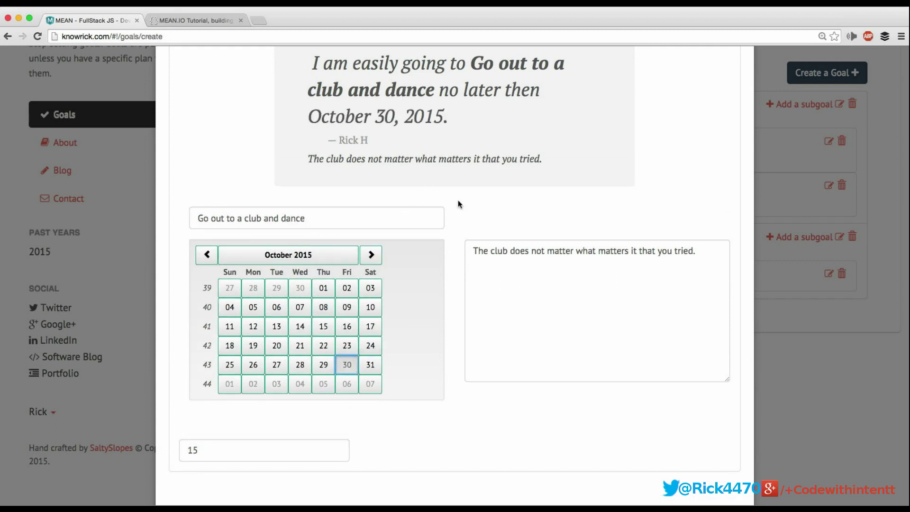
- Create the "Go out to a club and dance" subgoal under the dancing goal
{"action": "scroll", "coordinate": [528, 335], "scroll_direction": "down", "scroll_amount": 3}
{"action": "left_click", "coordinate": [718, 463]}
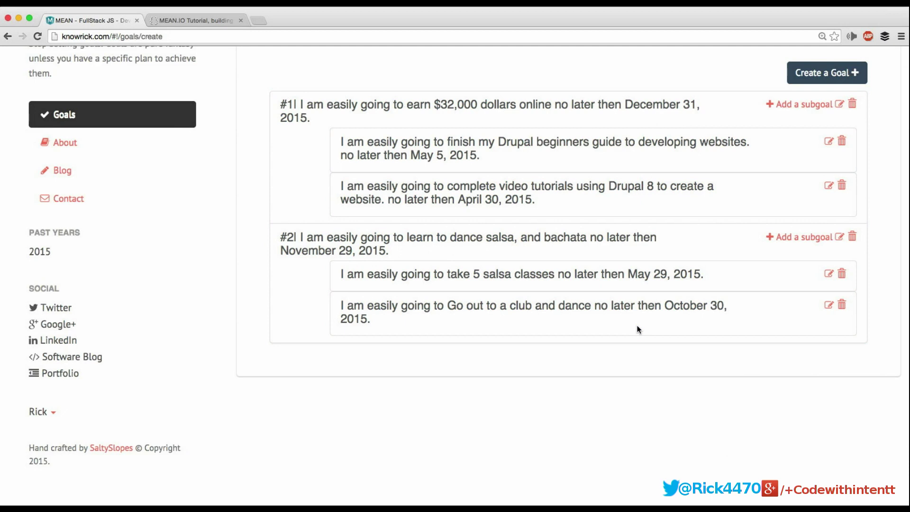
{"action": "scroll", "coordinate": [616, 331], "scroll_direction": "up", "scroll_amount": 3}
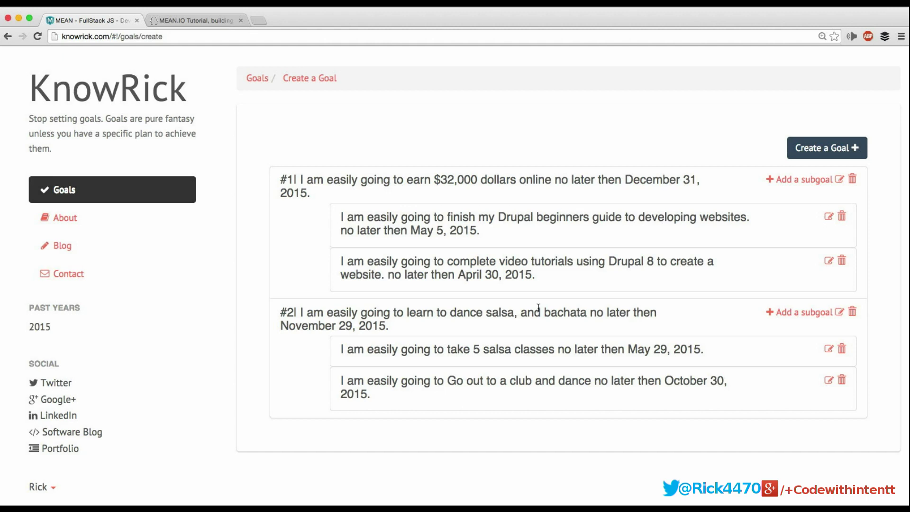
- Open the KnowRick home page and review the names and descriptions of both goals in its goals table
{"action": "left_click", "coordinate": [106, 86]}
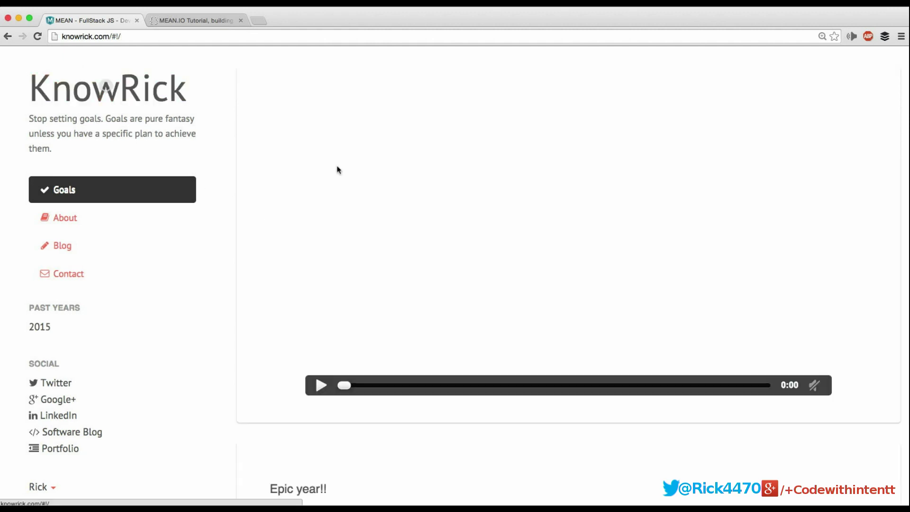
{"action": "scroll", "coordinate": [345, 173], "scroll_direction": "down", "scroll_amount": 6}
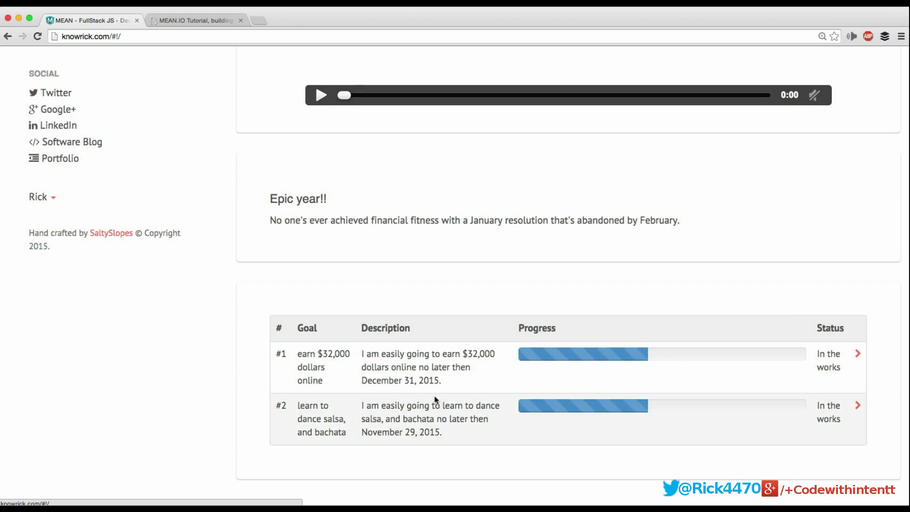
{"action": "left_click_drag", "start_coordinate": [368, 355], "coordinate": [465, 377]}
{"action": "left_click_drag", "start_coordinate": [362, 406], "coordinate": [449, 432]}
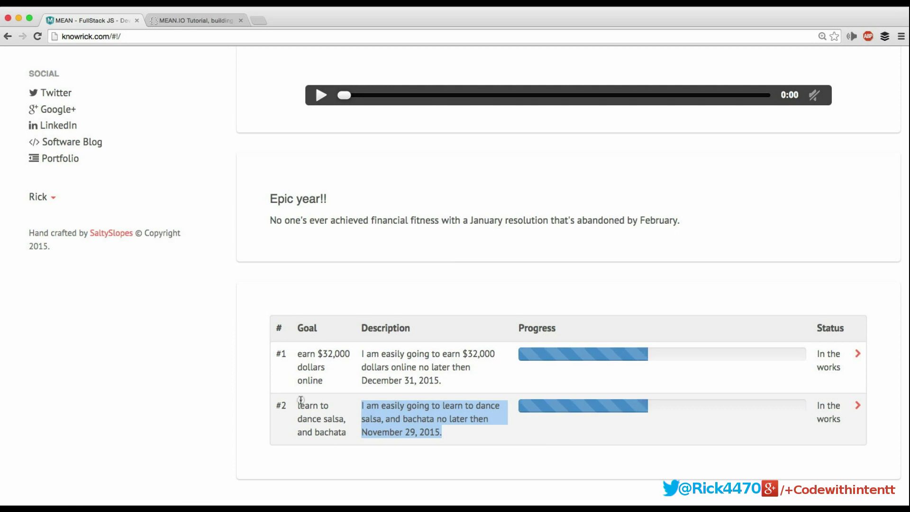
{"action": "left_click_drag", "start_coordinate": [301, 400], "coordinate": [332, 434]}
{"action": "left_click_drag", "start_coordinate": [311, 355], "coordinate": [327, 387]}
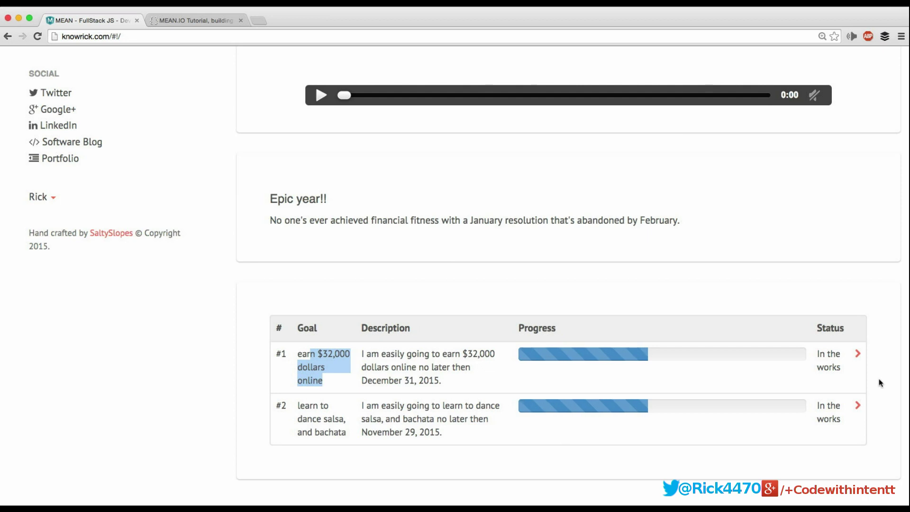
- Show the subgoals of the $32,000 goal and those of the salsa and bachata goal in the home page table
{"action": "left_click", "coordinate": [858, 355]}
{"action": "scroll", "coordinate": [825, 363], "scroll_direction": "down", "scroll_amount": 2}
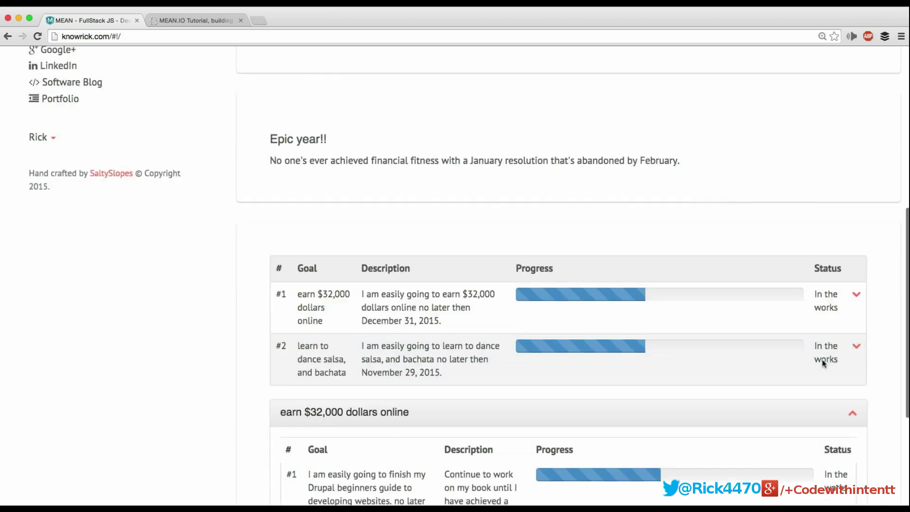
{"action": "scroll", "coordinate": [824, 363], "scroll_direction": "down", "scroll_amount": 3}
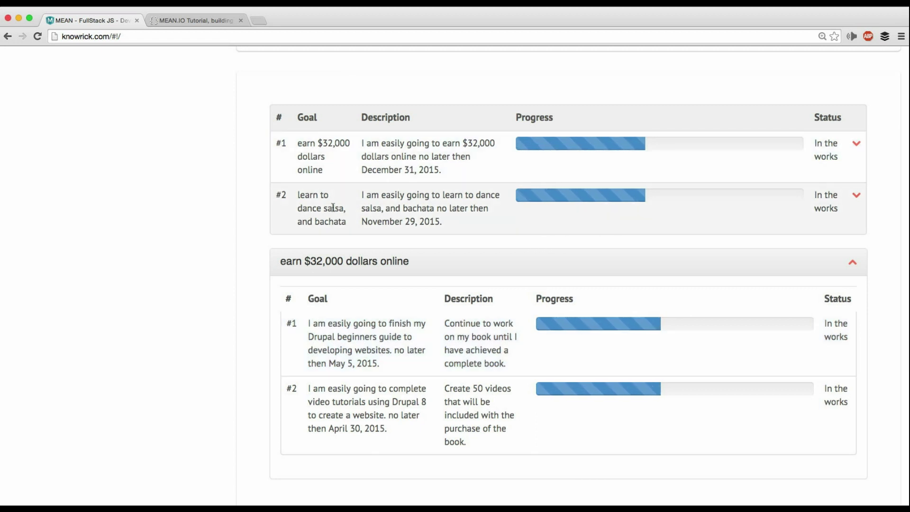
{"action": "left_click", "coordinate": [857, 195]}
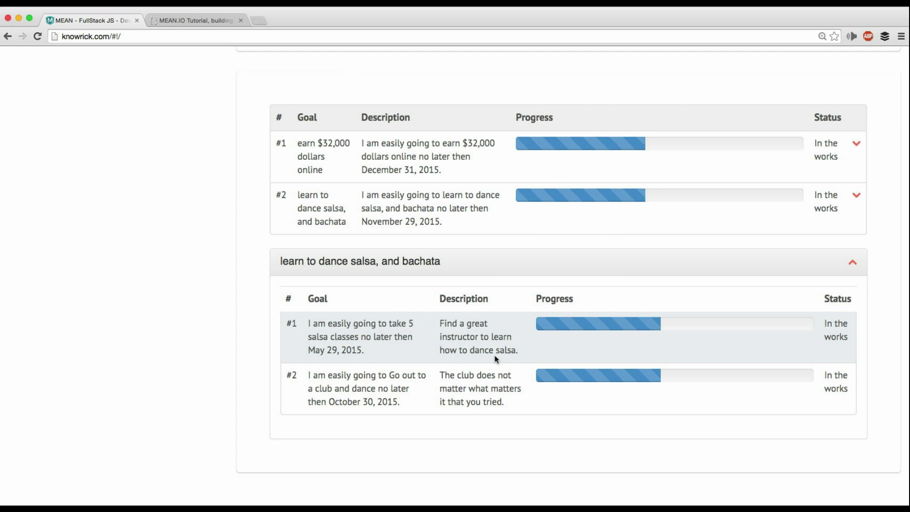
- Go to the goals overview page at knowrick.com/#!/goals
{"action": "left_click", "coordinate": [230, 37]}
{"action": "left_click", "coordinate": [231, 37]}
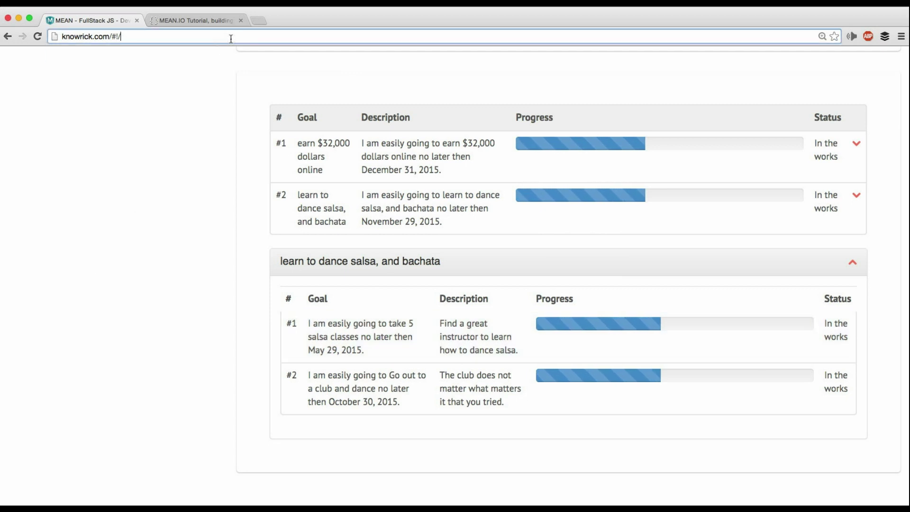
{"action": "type", "text": "goals"}
{"action": "key", "text": "Return"}
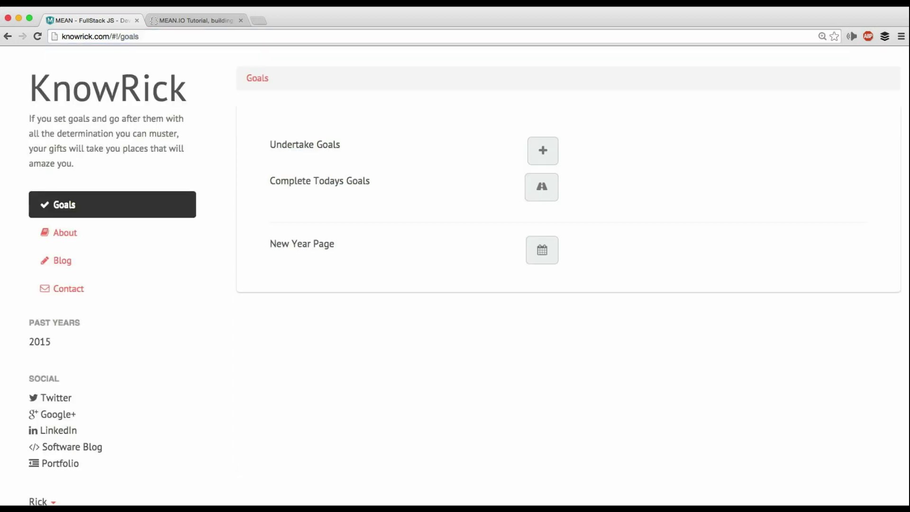
- Examine the Goals Page and SubGoal use case diagrams in the MEAN.IO tutorial article, and return to the KnowRick goals overview
{"action": "left_click", "coordinate": [187, 20]}
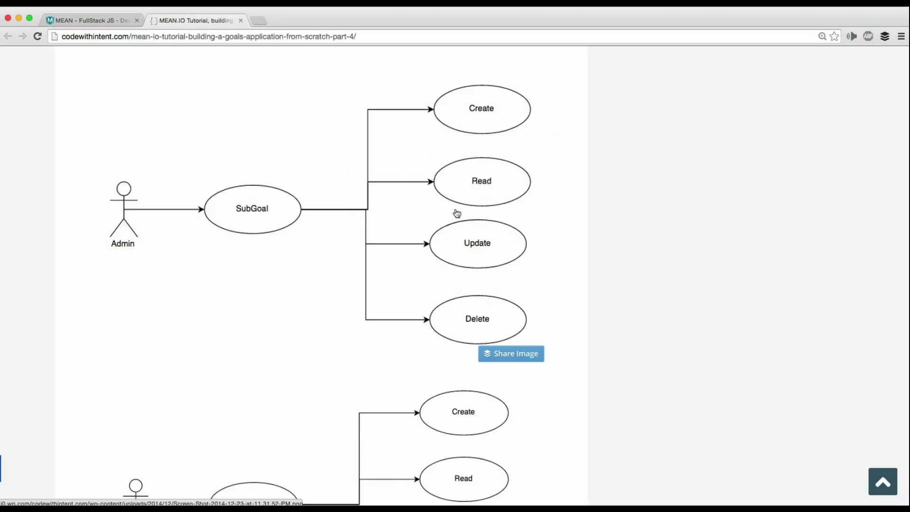
{"action": "scroll", "coordinate": [327, 216], "scroll_direction": "down", "scroll_amount": 5}
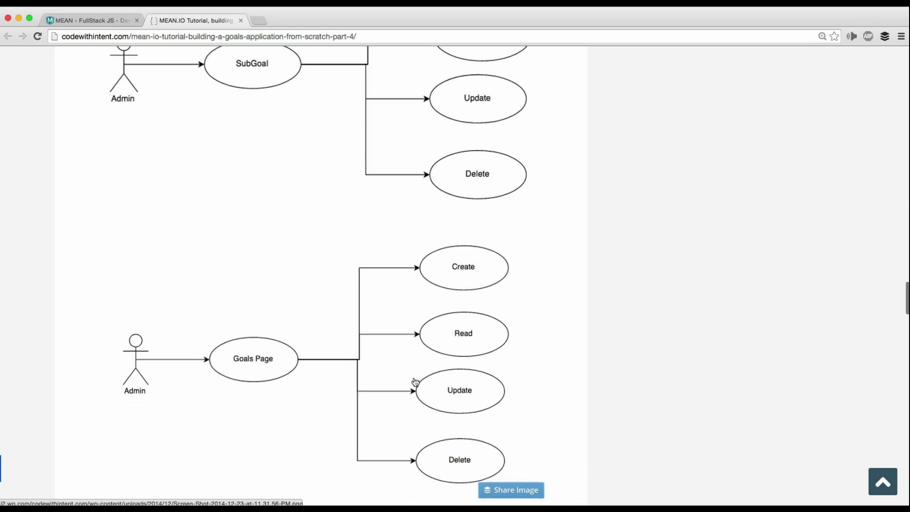
{"action": "scroll", "coordinate": [258, 148], "scroll_direction": "up", "scroll_amount": 10}
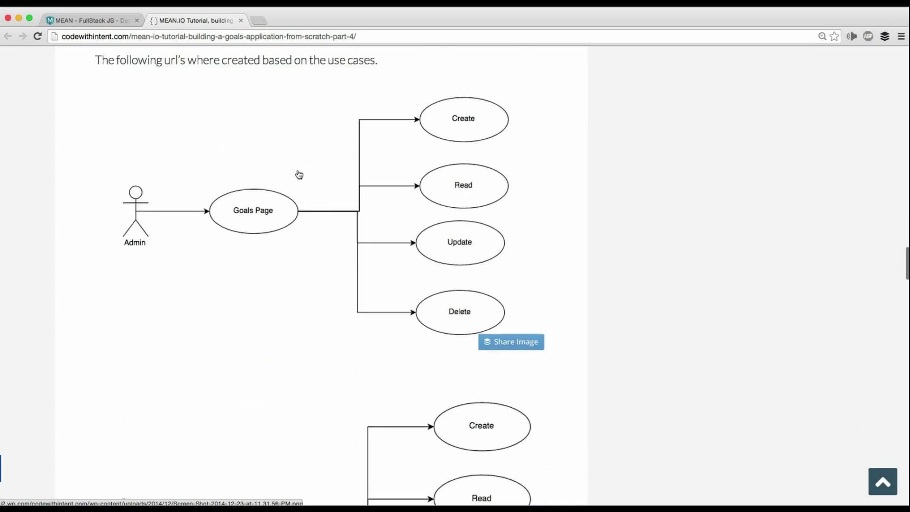
{"action": "scroll", "coordinate": [282, 313], "scroll_direction": "down", "scroll_amount": 15}
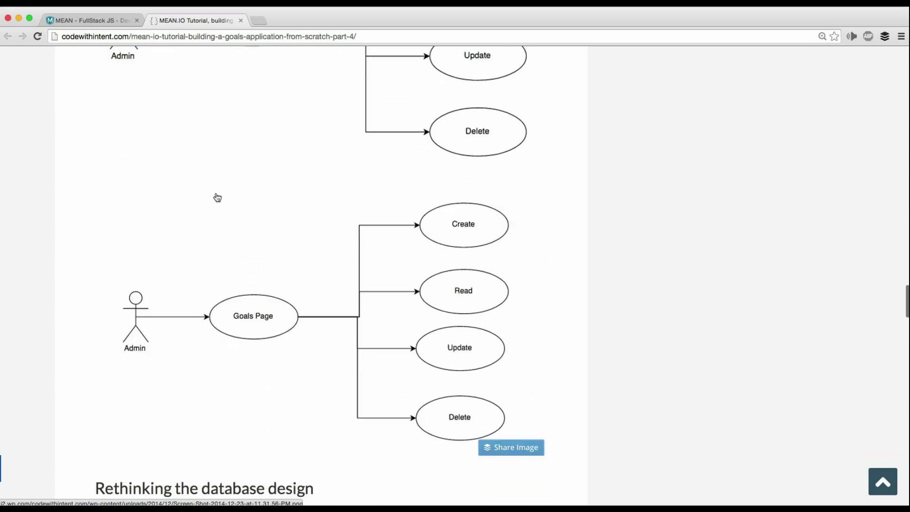
{"action": "left_click", "coordinate": [83, 20]}
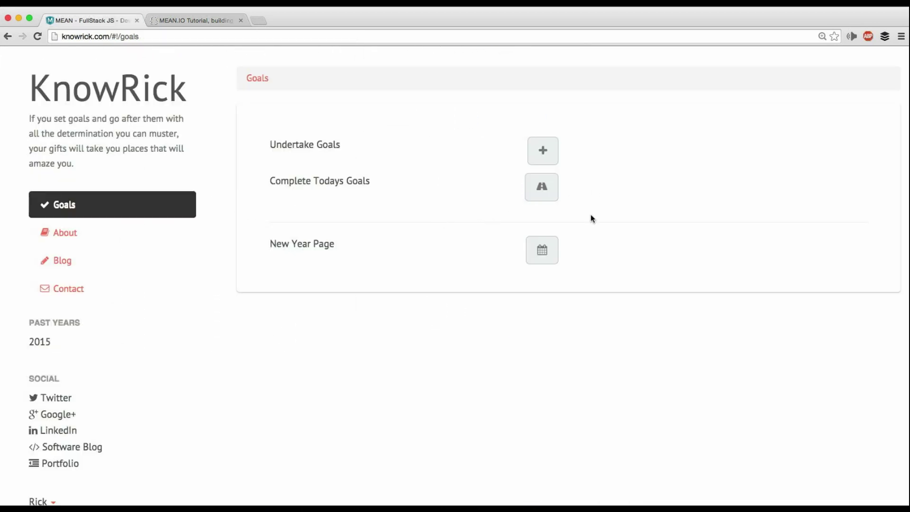
- In the undertaken goals list, update the Drupal beginners guide subgoal with a Goal Total of 250
{"action": "left_click", "coordinate": [543, 151]}
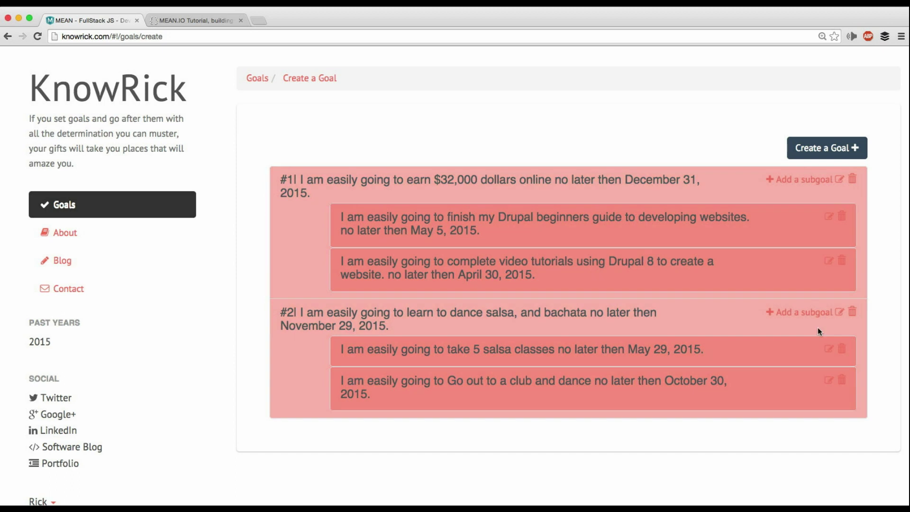
{"action": "left_click", "coordinate": [828, 216]}
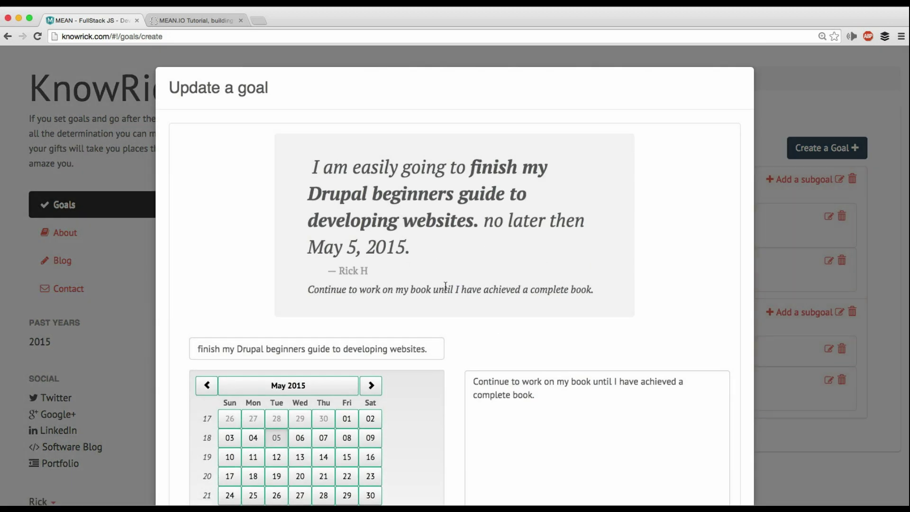
{"action": "scroll", "coordinate": [431, 270], "scroll_direction": "down", "scroll_amount": 3}
{"action": "left_click", "coordinate": [431, 271]}
{"action": "scroll", "coordinate": [451, 303], "scroll_direction": "down", "scroll_amount": 4}
{"action": "left_click", "coordinate": [282, 408]}
{"action": "key", "text": "BackSpace"}
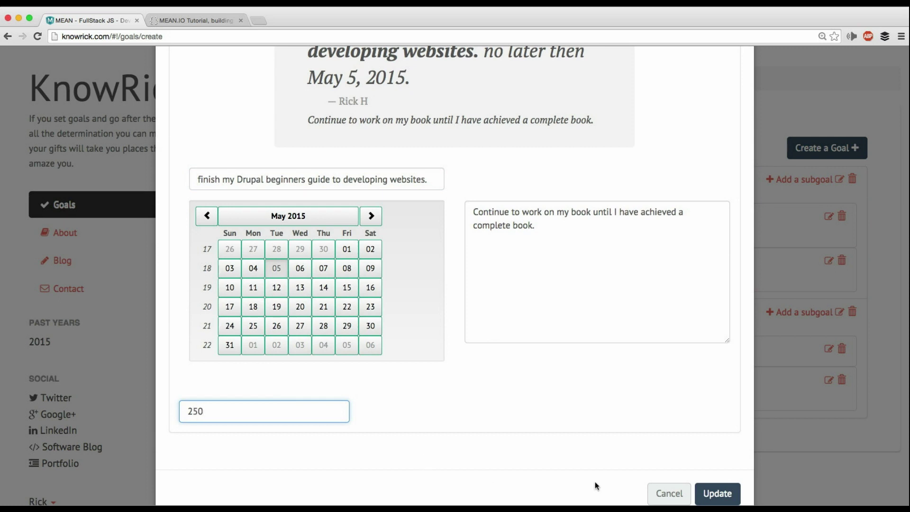
{"action": "left_click", "coordinate": [717, 494]}
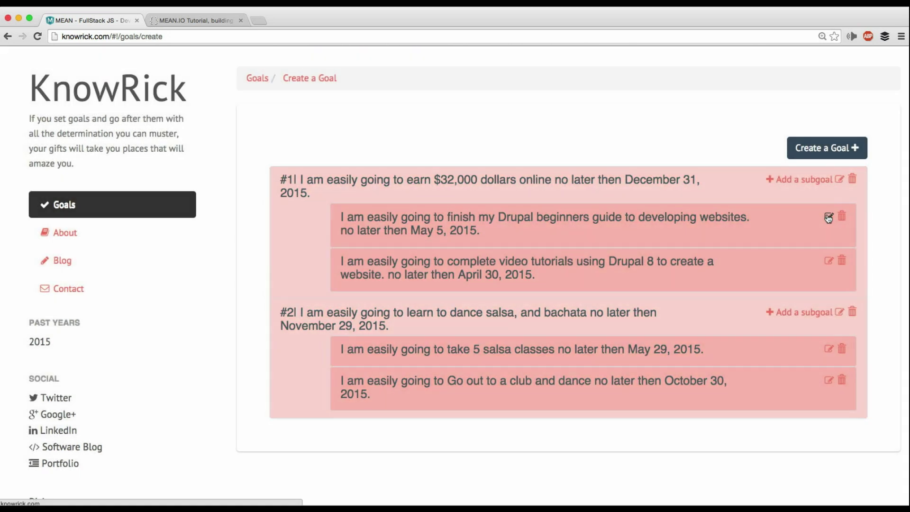
- Reopen the Drupal beginners guide subgoal to check its saved Goal Total, and close it without updating
{"action": "left_click", "coordinate": [828, 217]}
{"action": "scroll", "coordinate": [413, 374], "scroll_direction": "down", "scroll_amount": 5}
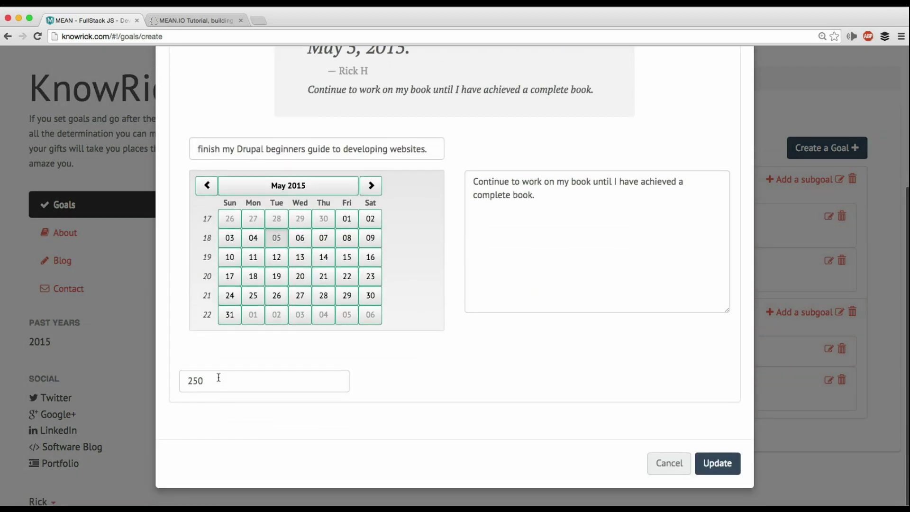
{"action": "left_click", "coordinate": [683, 469]}
- Rename the first goal as "earn $32,000 dollars online!" and save the update
{"action": "left_click", "coordinate": [838, 179]}
{"action": "type", "text": "!"}
{"action": "scroll", "coordinate": [765, 476], "scroll_direction": "down", "scroll_amount": 4}
{"action": "left_click", "coordinate": [719, 463]}
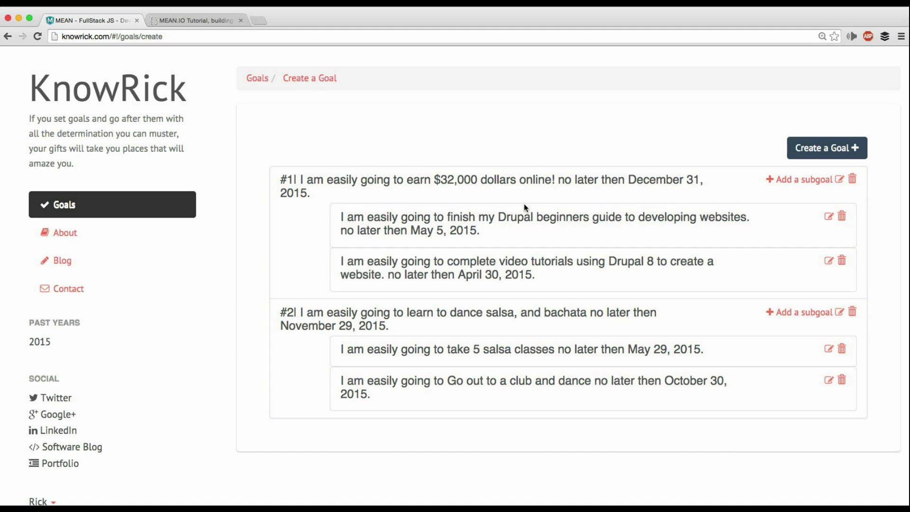
- Delete all four subgoals, followed by the dancing goal and the $32,000 goal
{"action": "left_click", "coordinate": [842, 381]}
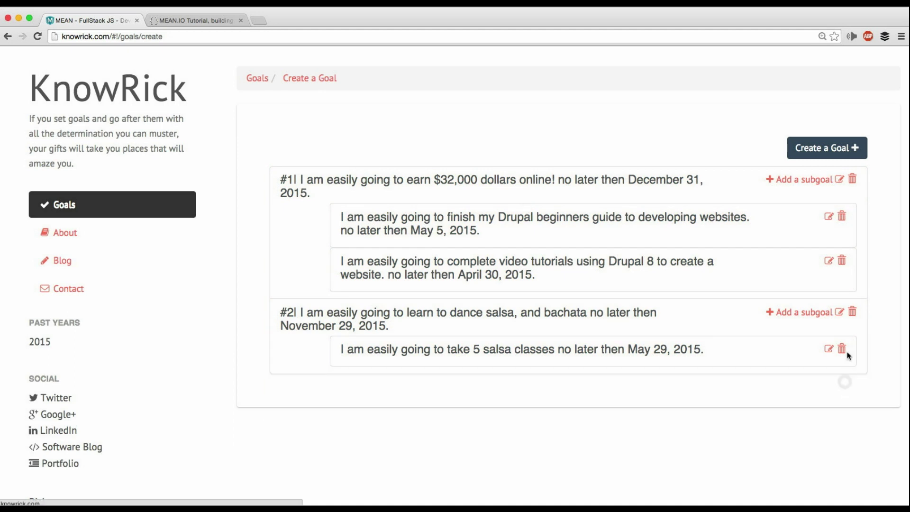
{"action": "left_click", "coordinate": [842, 349]}
{"action": "left_click", "coordinate": [842, 260]}
{"action": "left_click", "coordinate": [842, 216]}
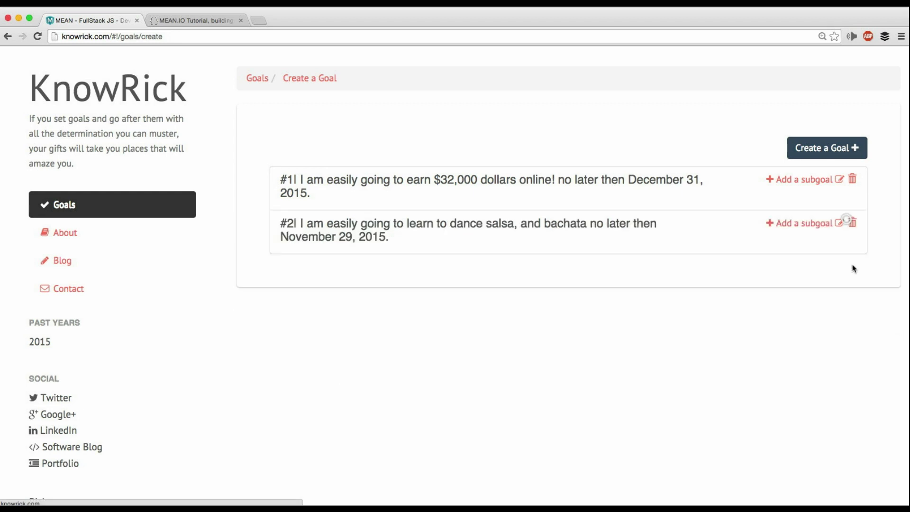
{"action": "left_click", "coordinate": [852, 223]}
{"action": "left_click", "coordinate": [853, 180]}
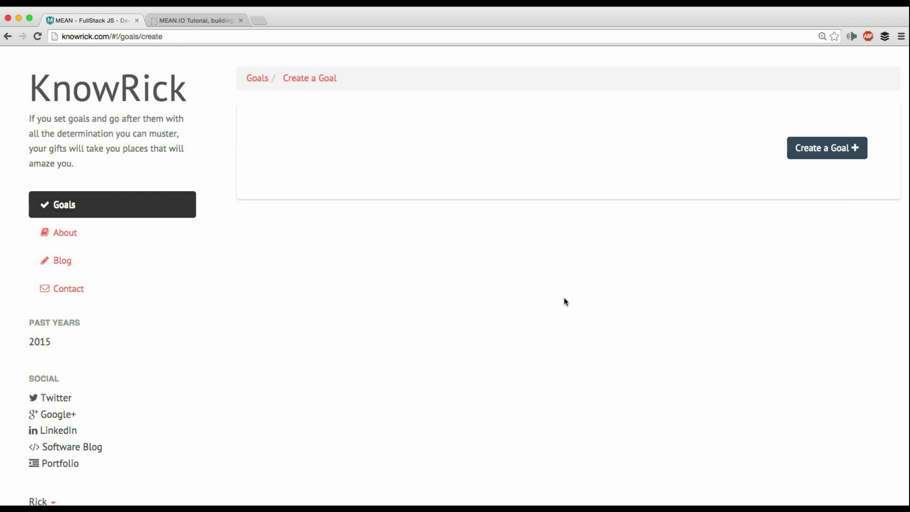
- Reload the Create a Goal page and return to the Goals overview
{"action": "key", "text": "super+r"}
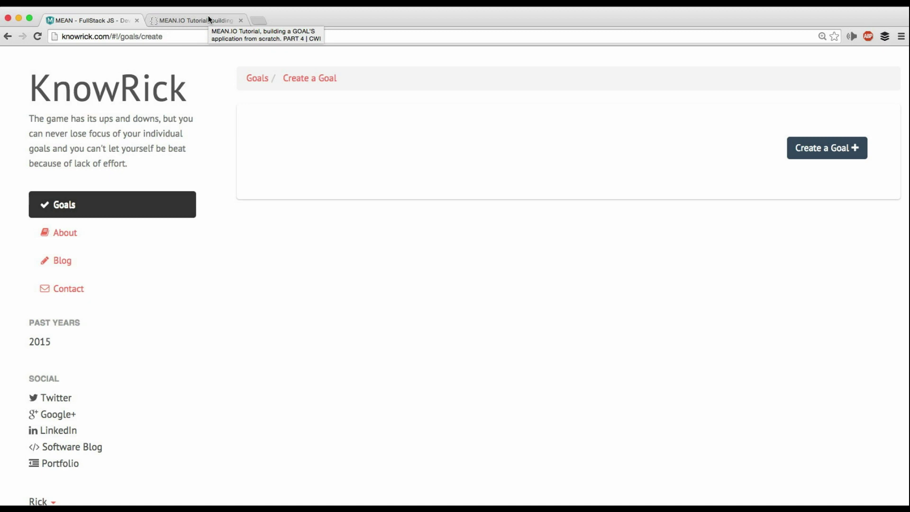
{"action": "left_click", "coordinate": [250, 79]}
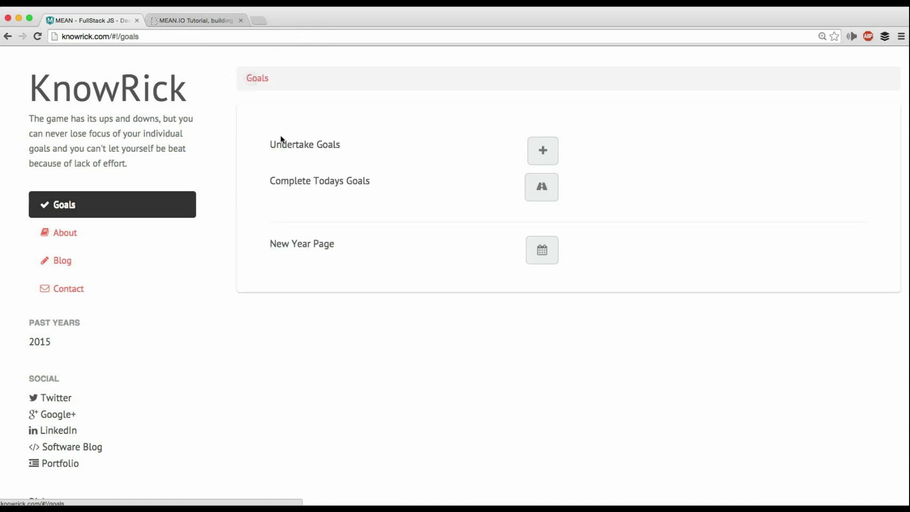